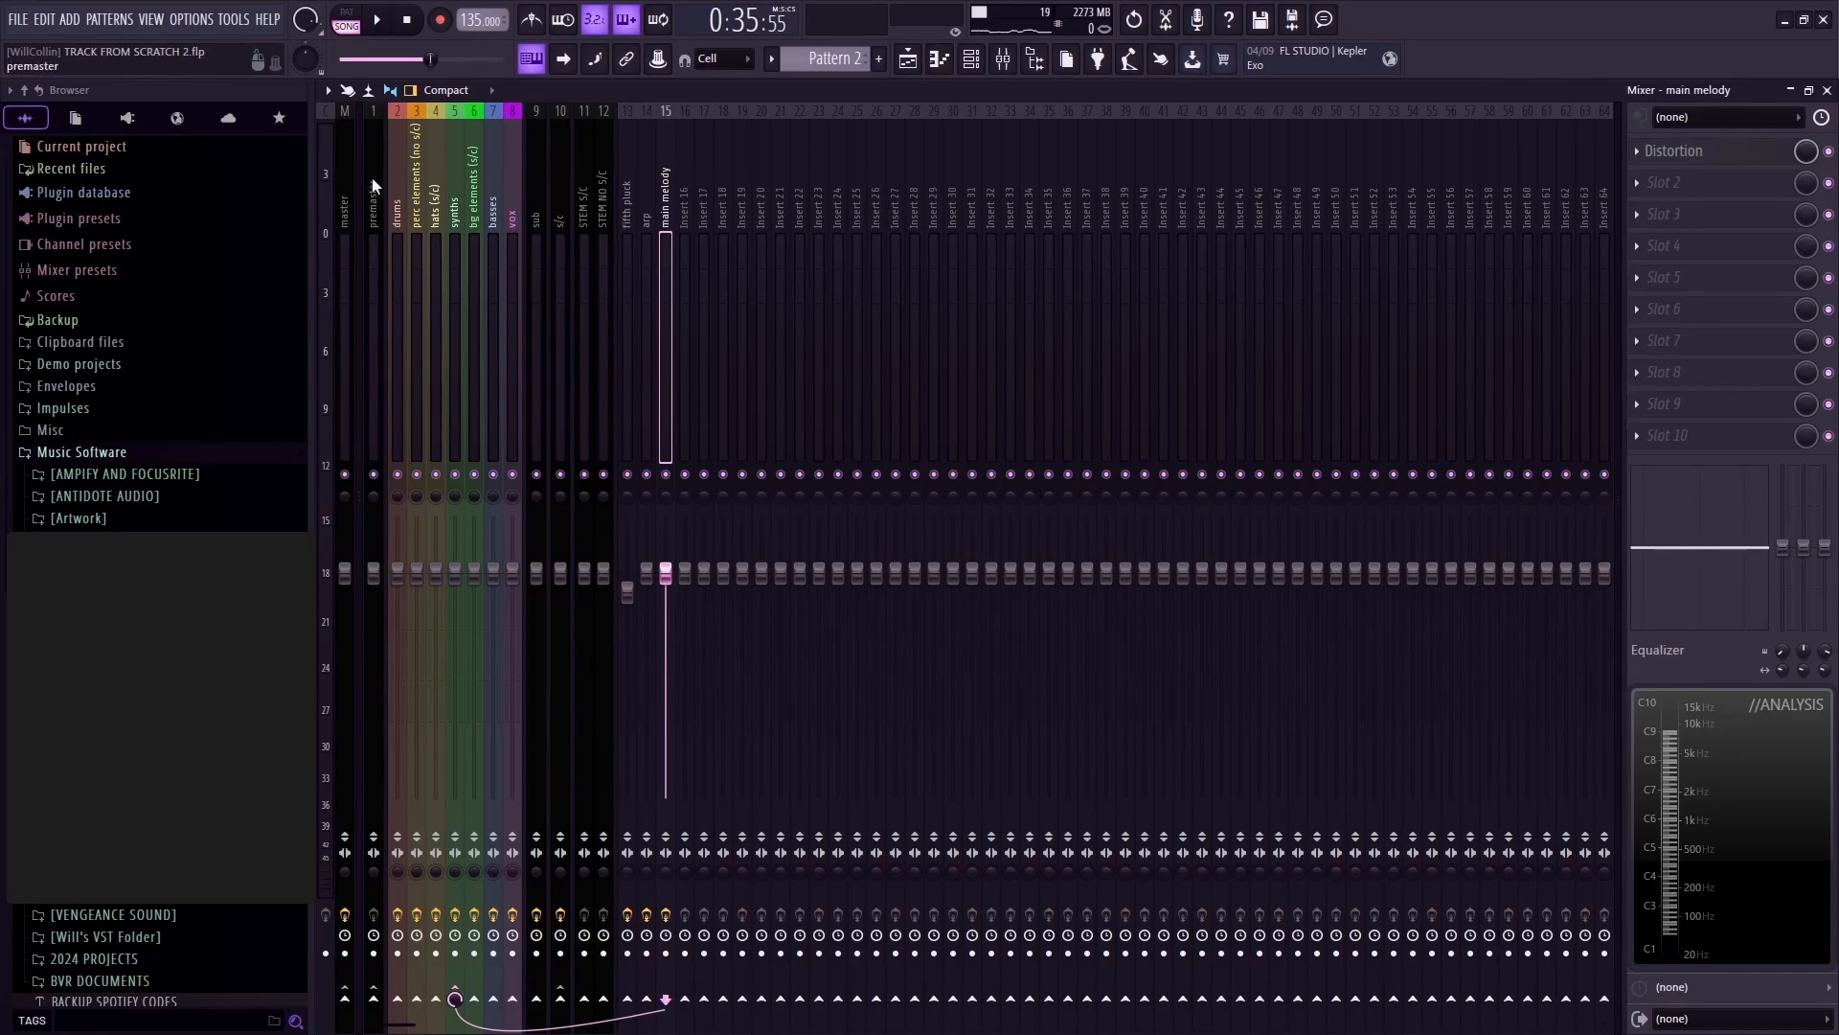
Examine the mp3 prep, mid-side and pre-streaming effects on the master mixer track
click(344, 174)
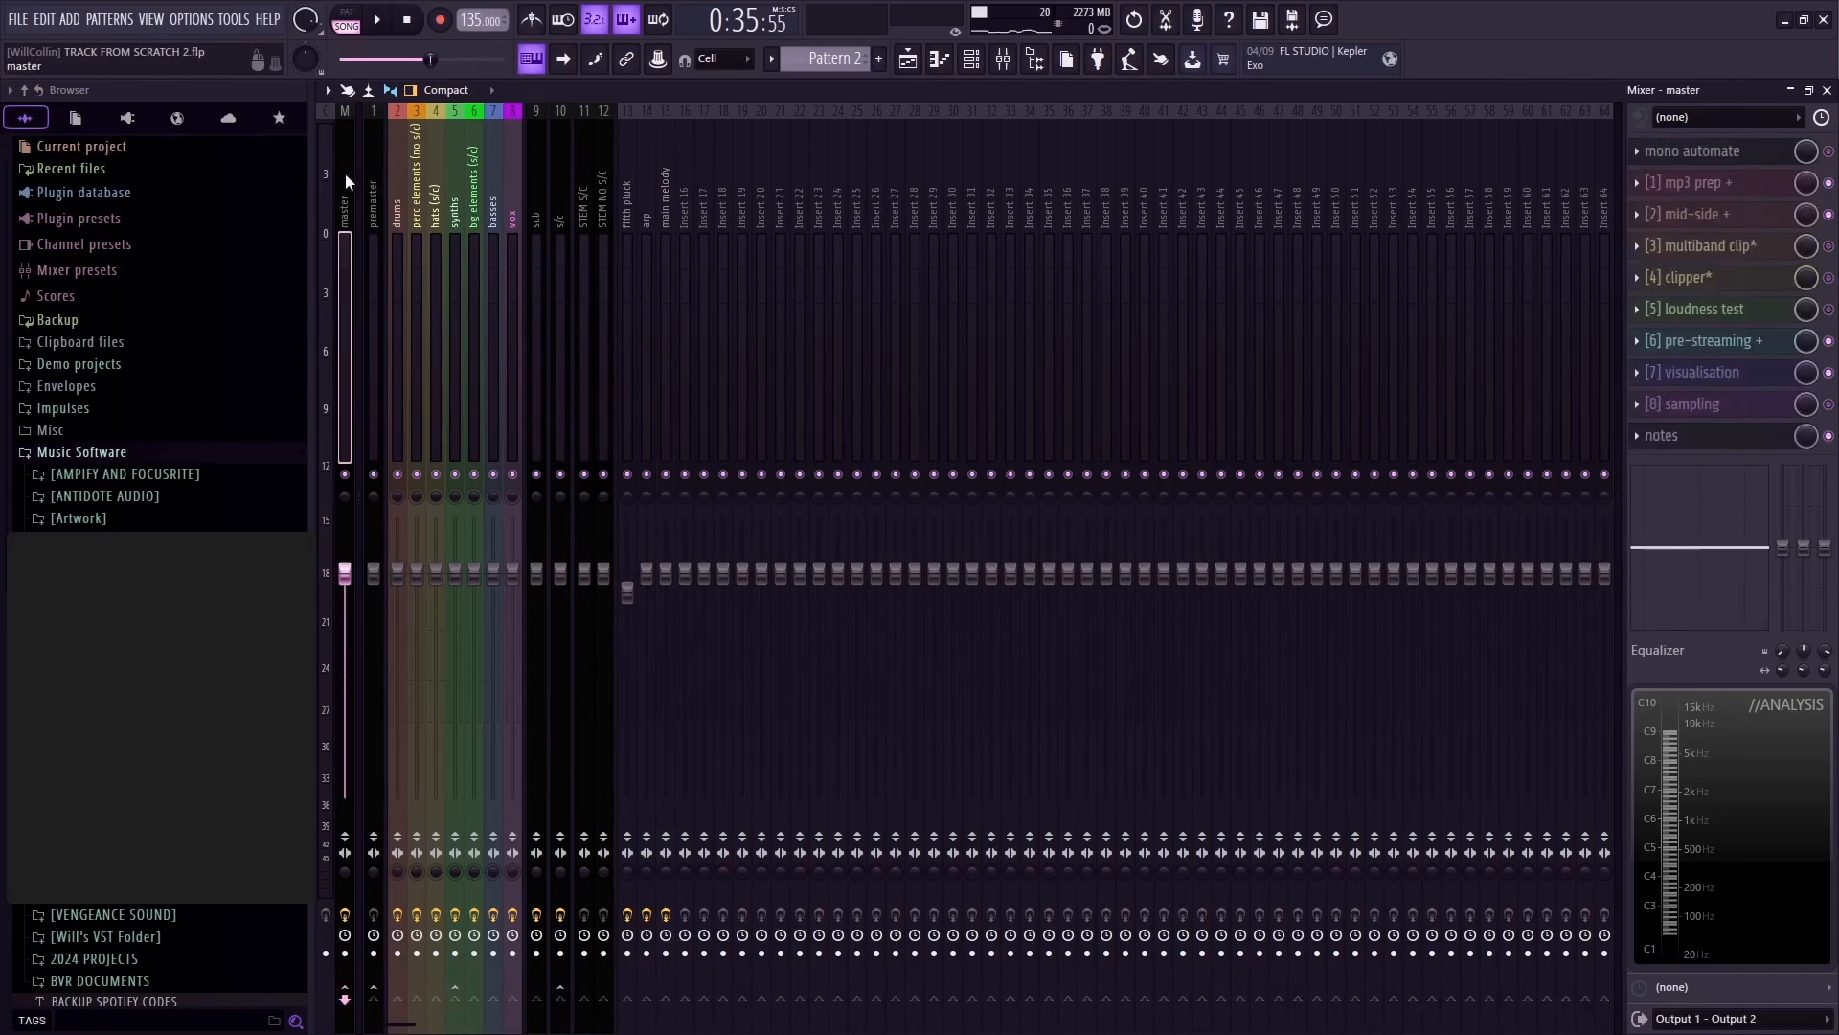
click(1710, 182)
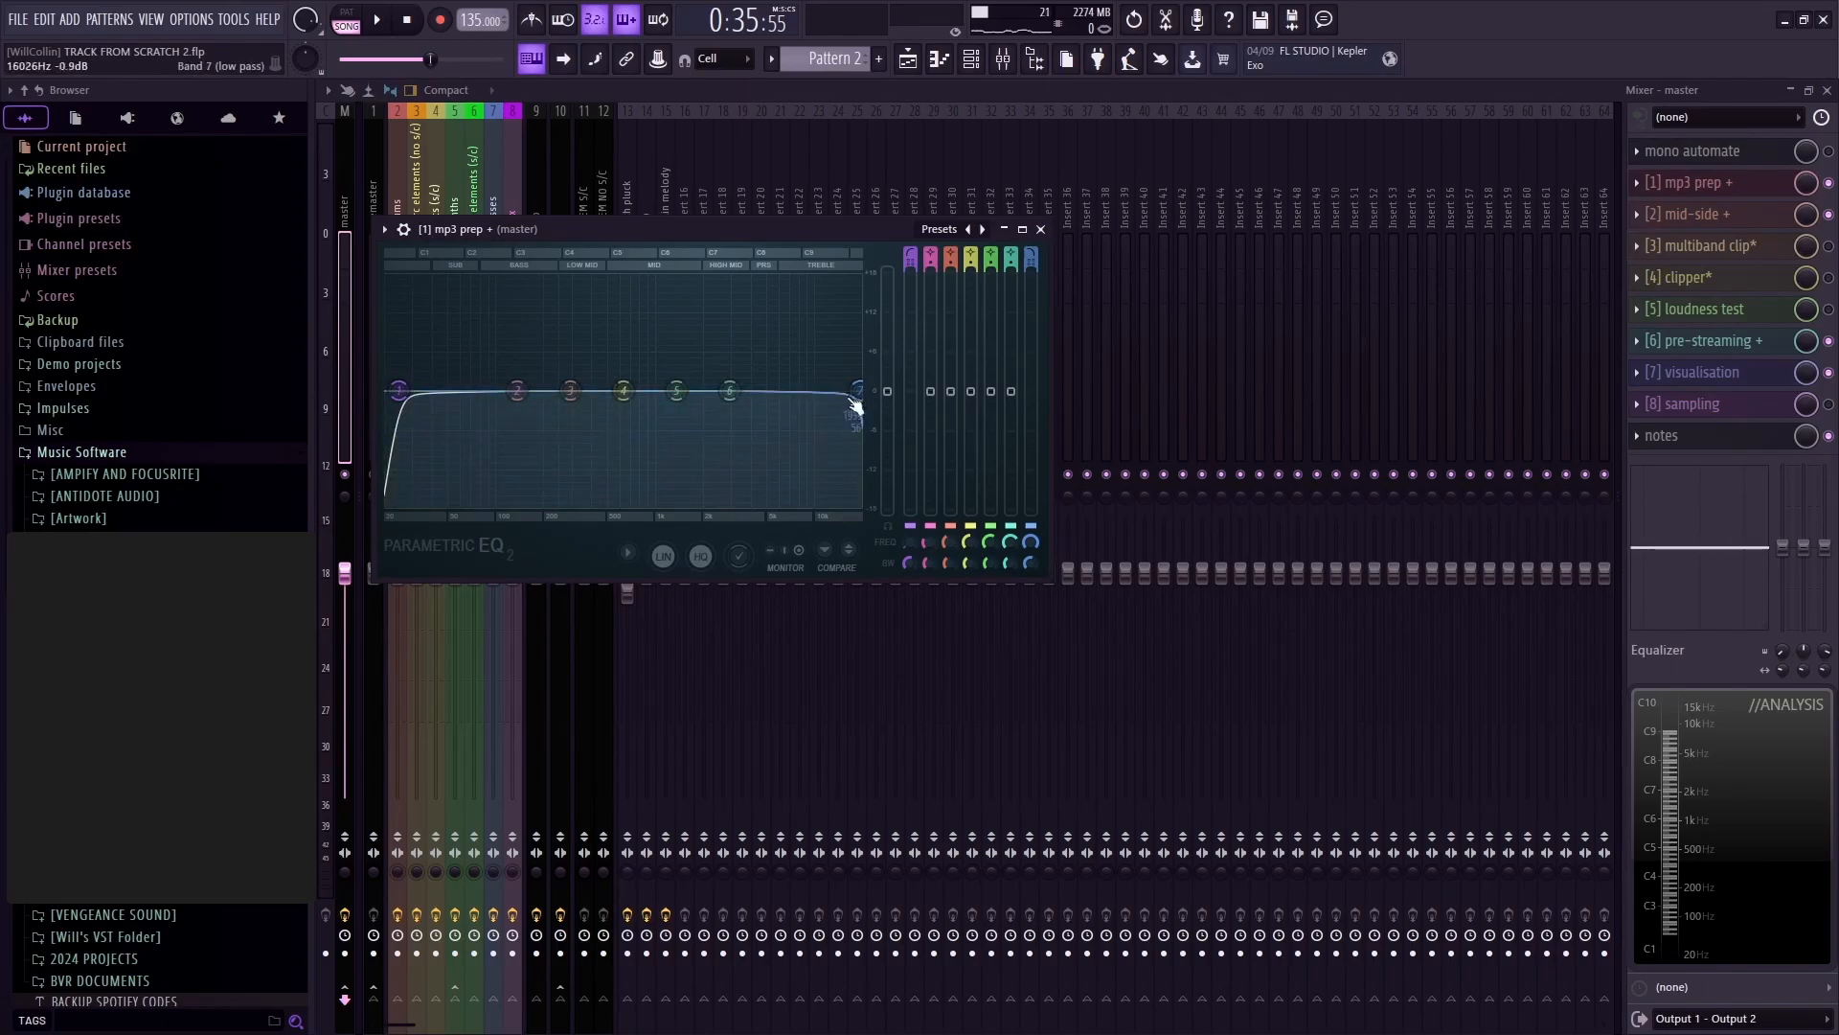
click(1040, 229)
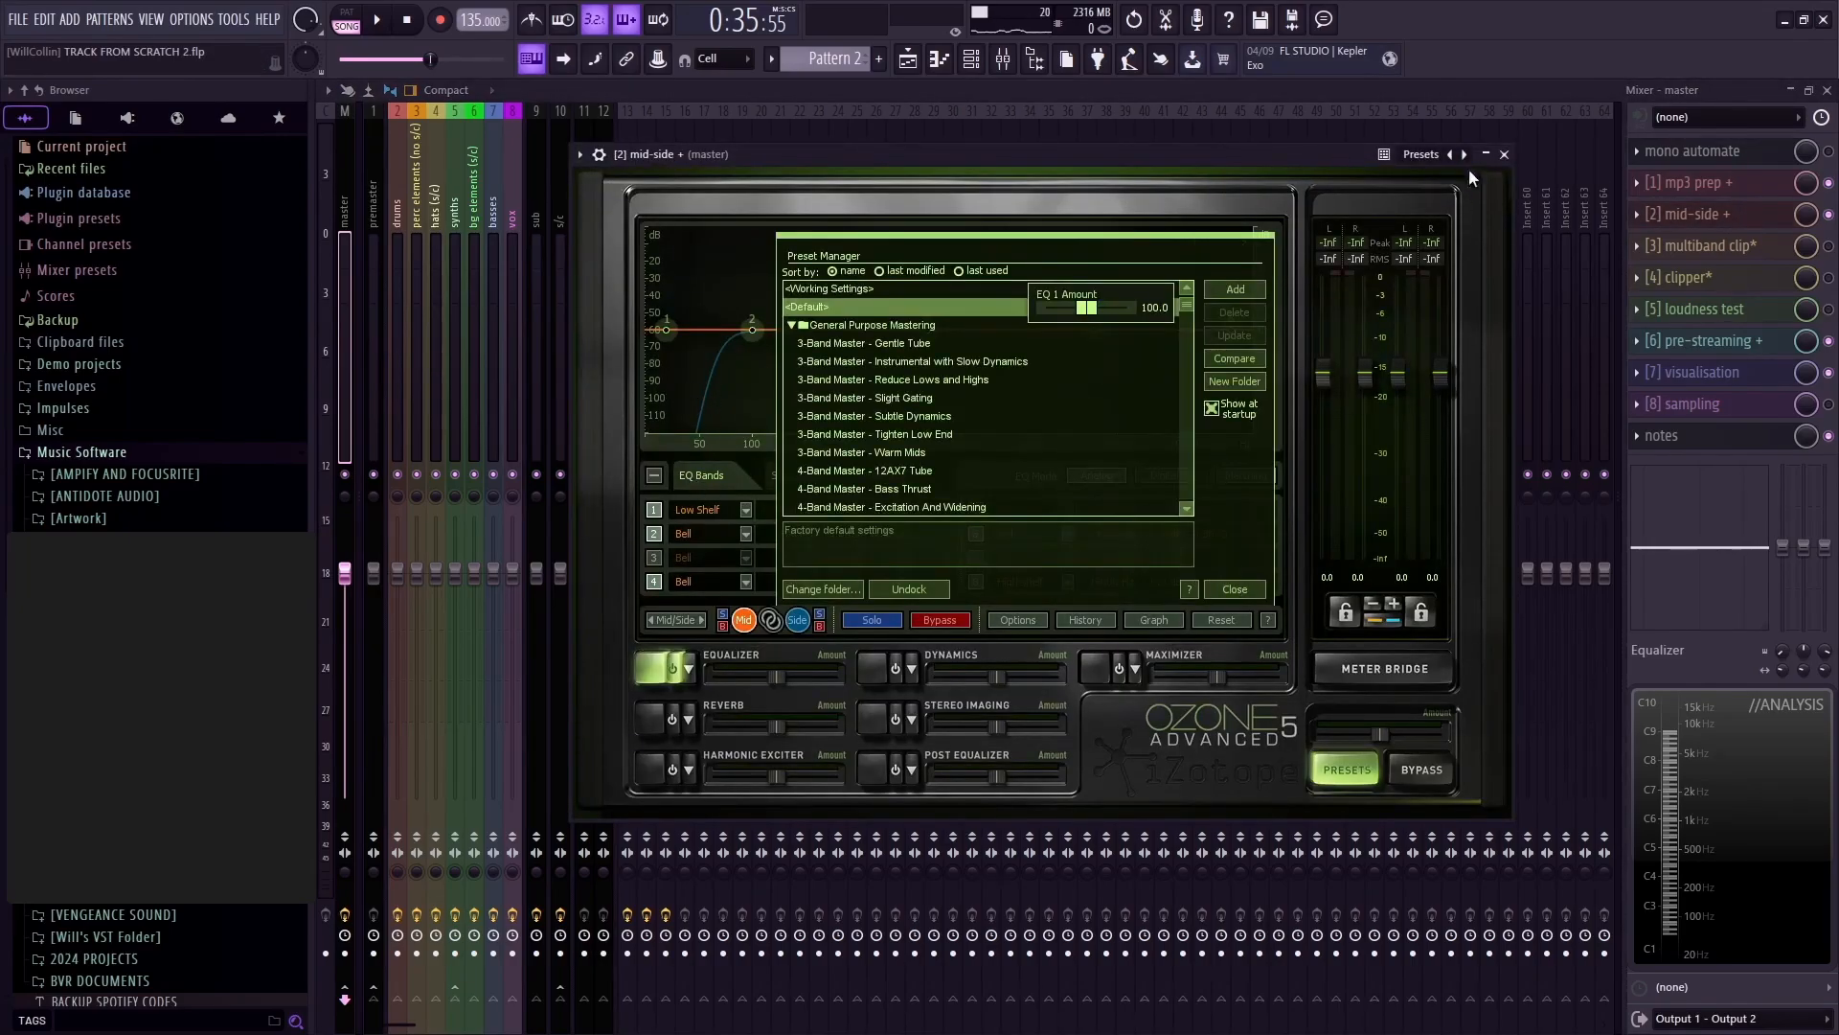
click(1504, 155)
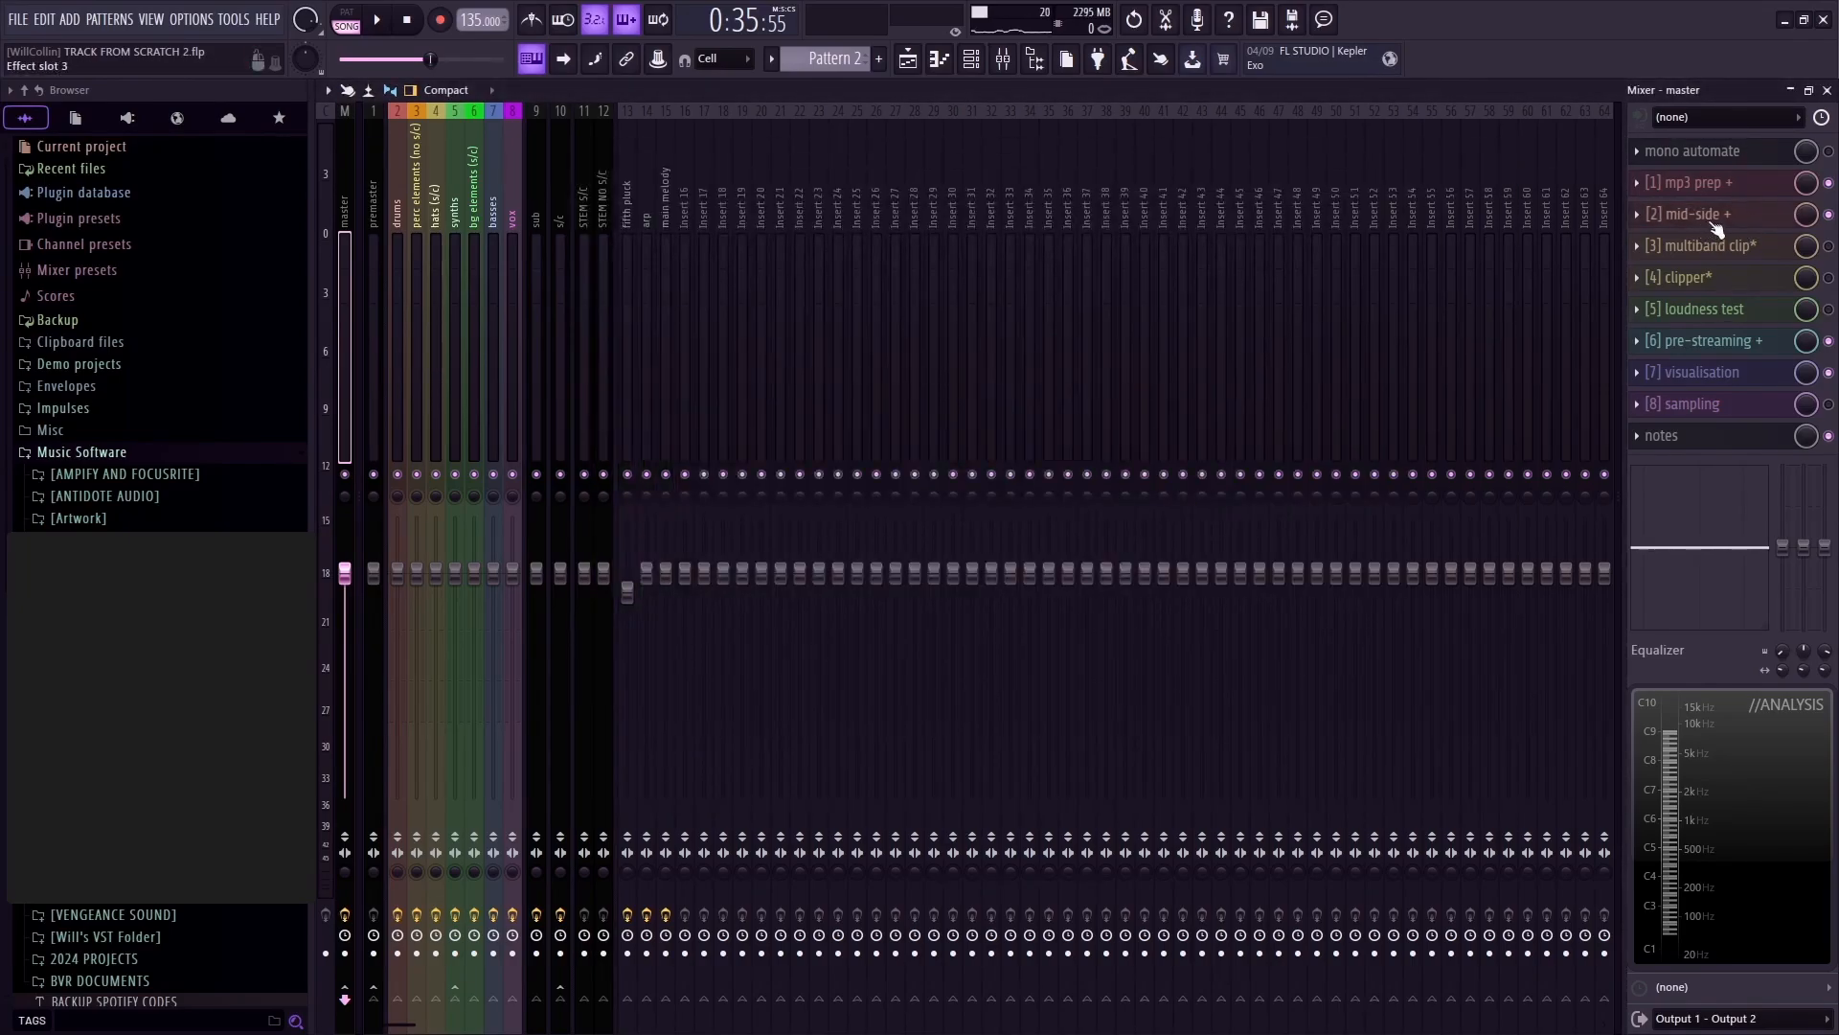
click(1828, 278)
click(1773, 343)
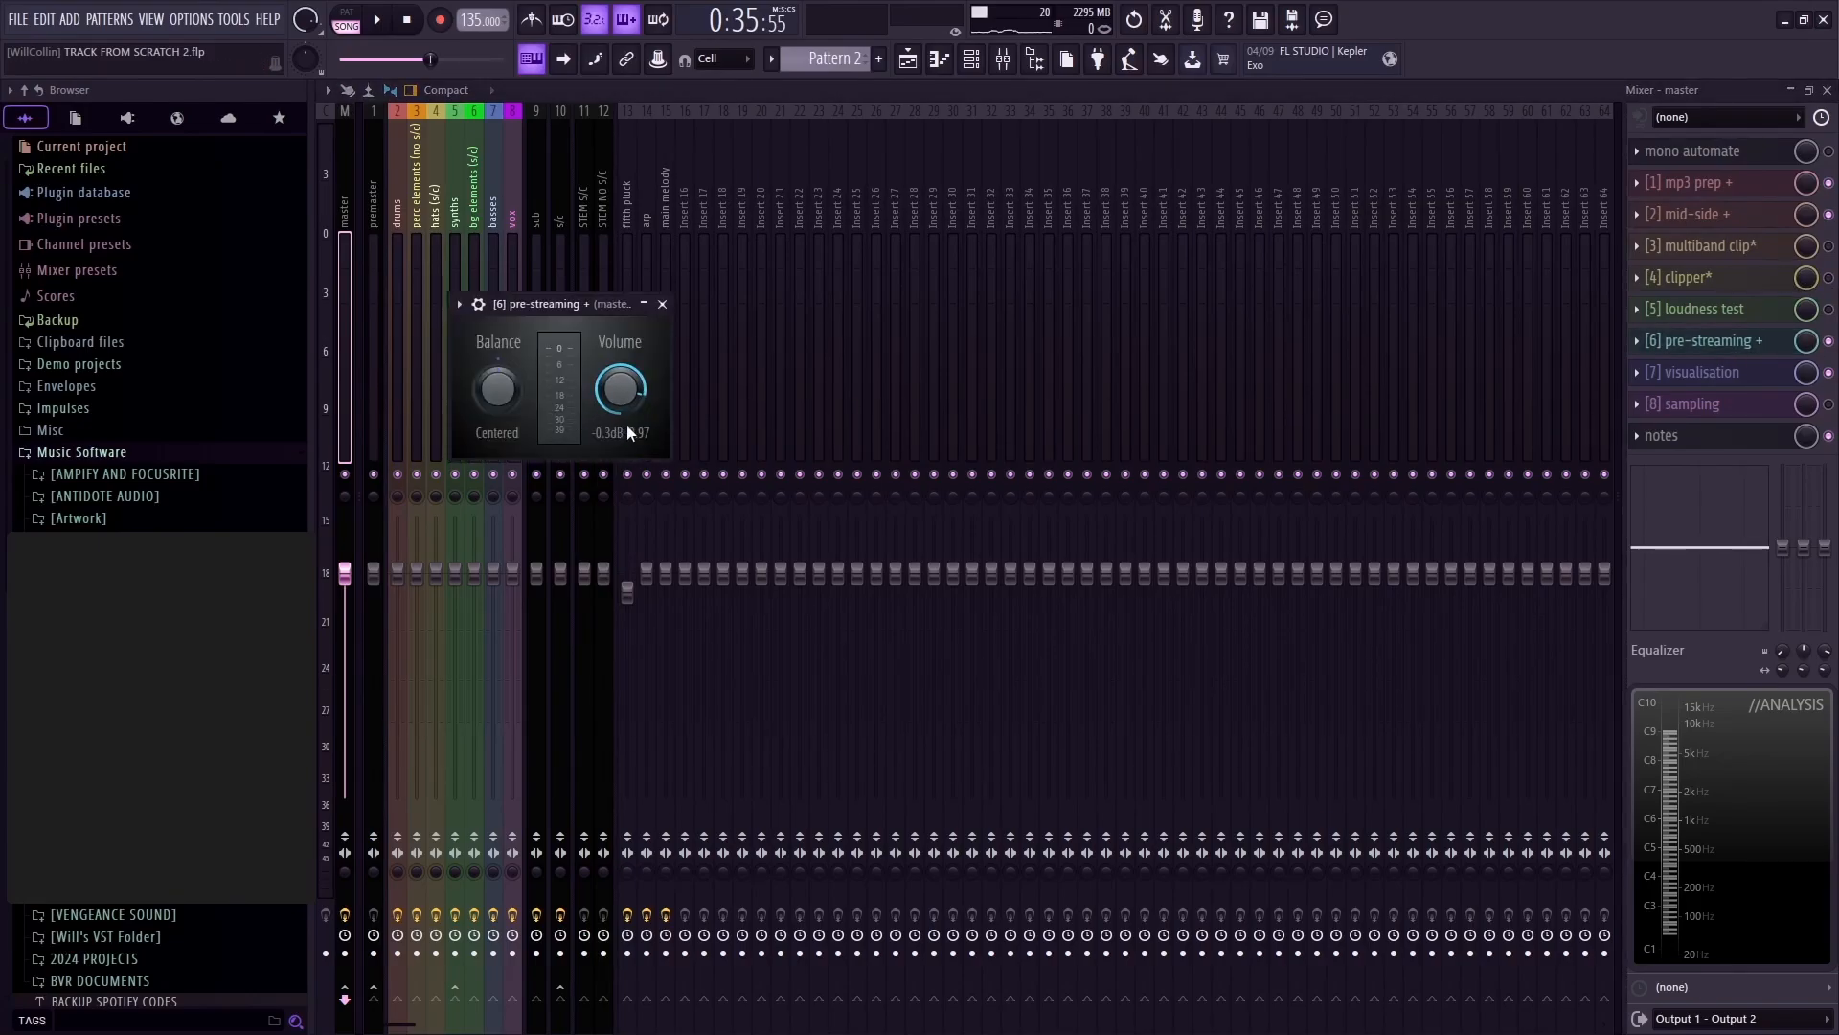
click(662, 304)
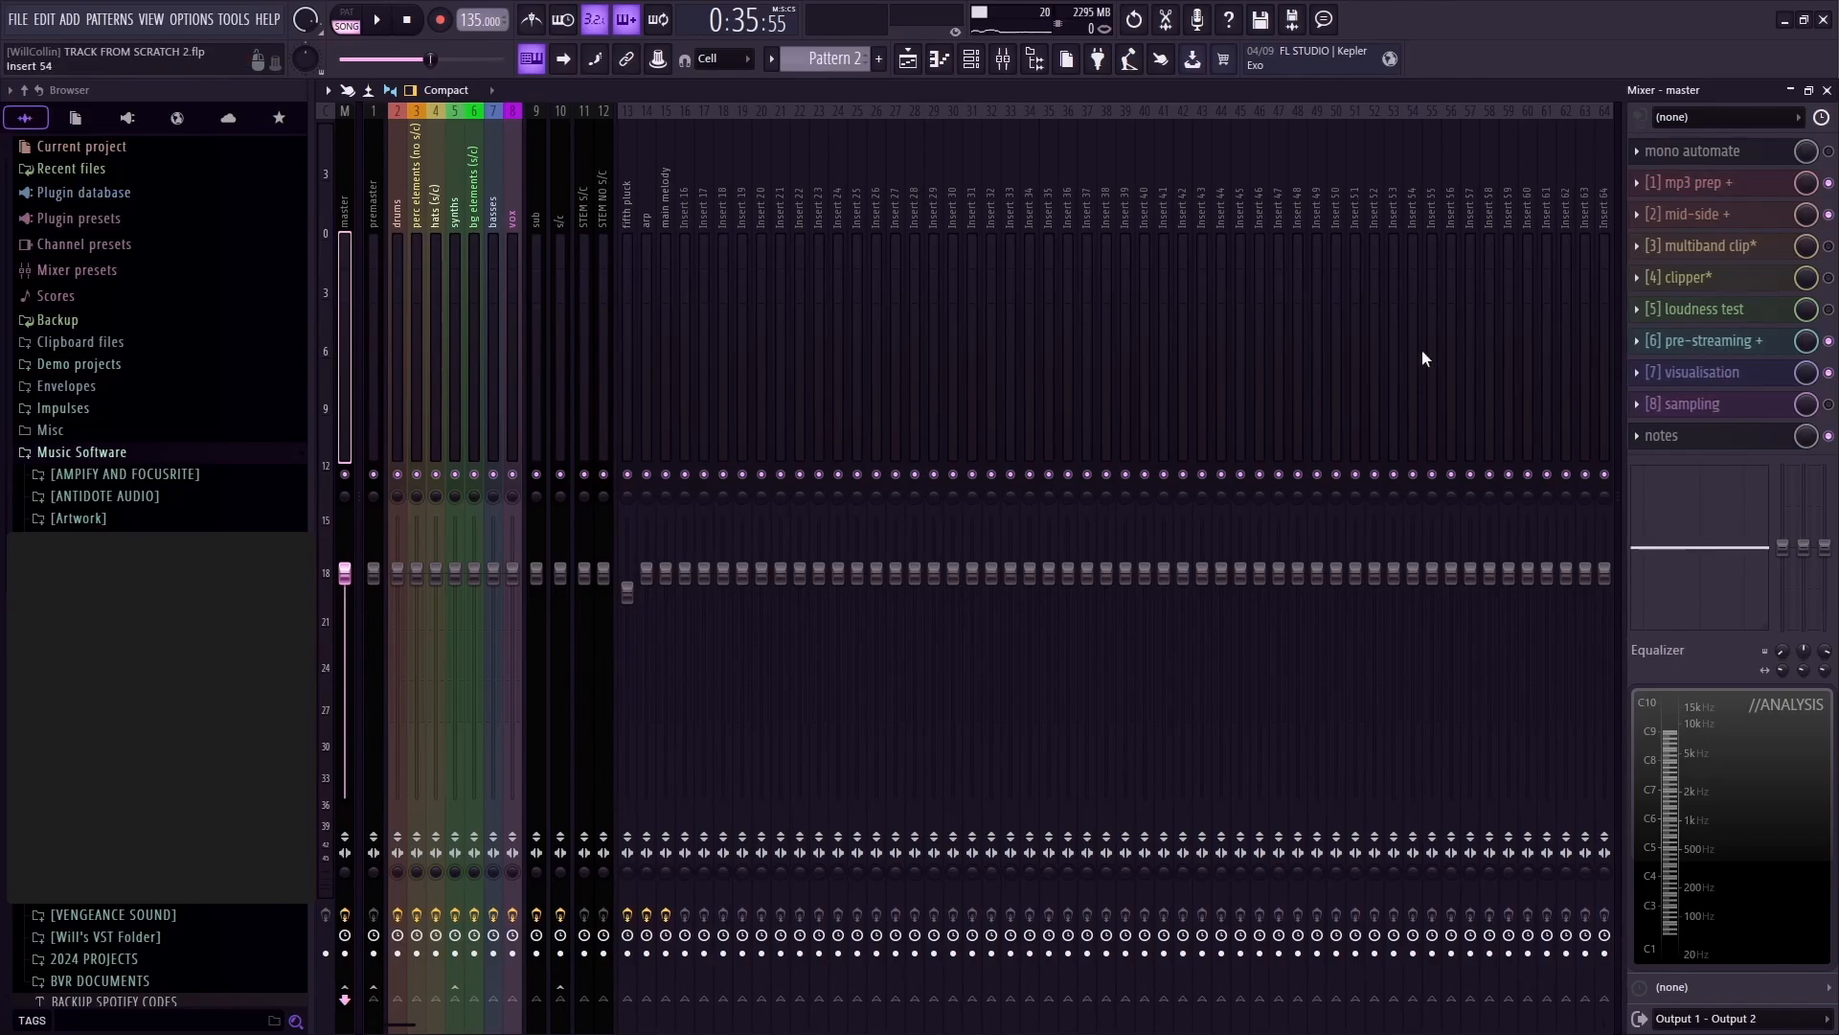
Review the master's mp3 prep EQ again and inspect the mid-side plugin's equalizer bands behind its preset manager
click(1706, 182)
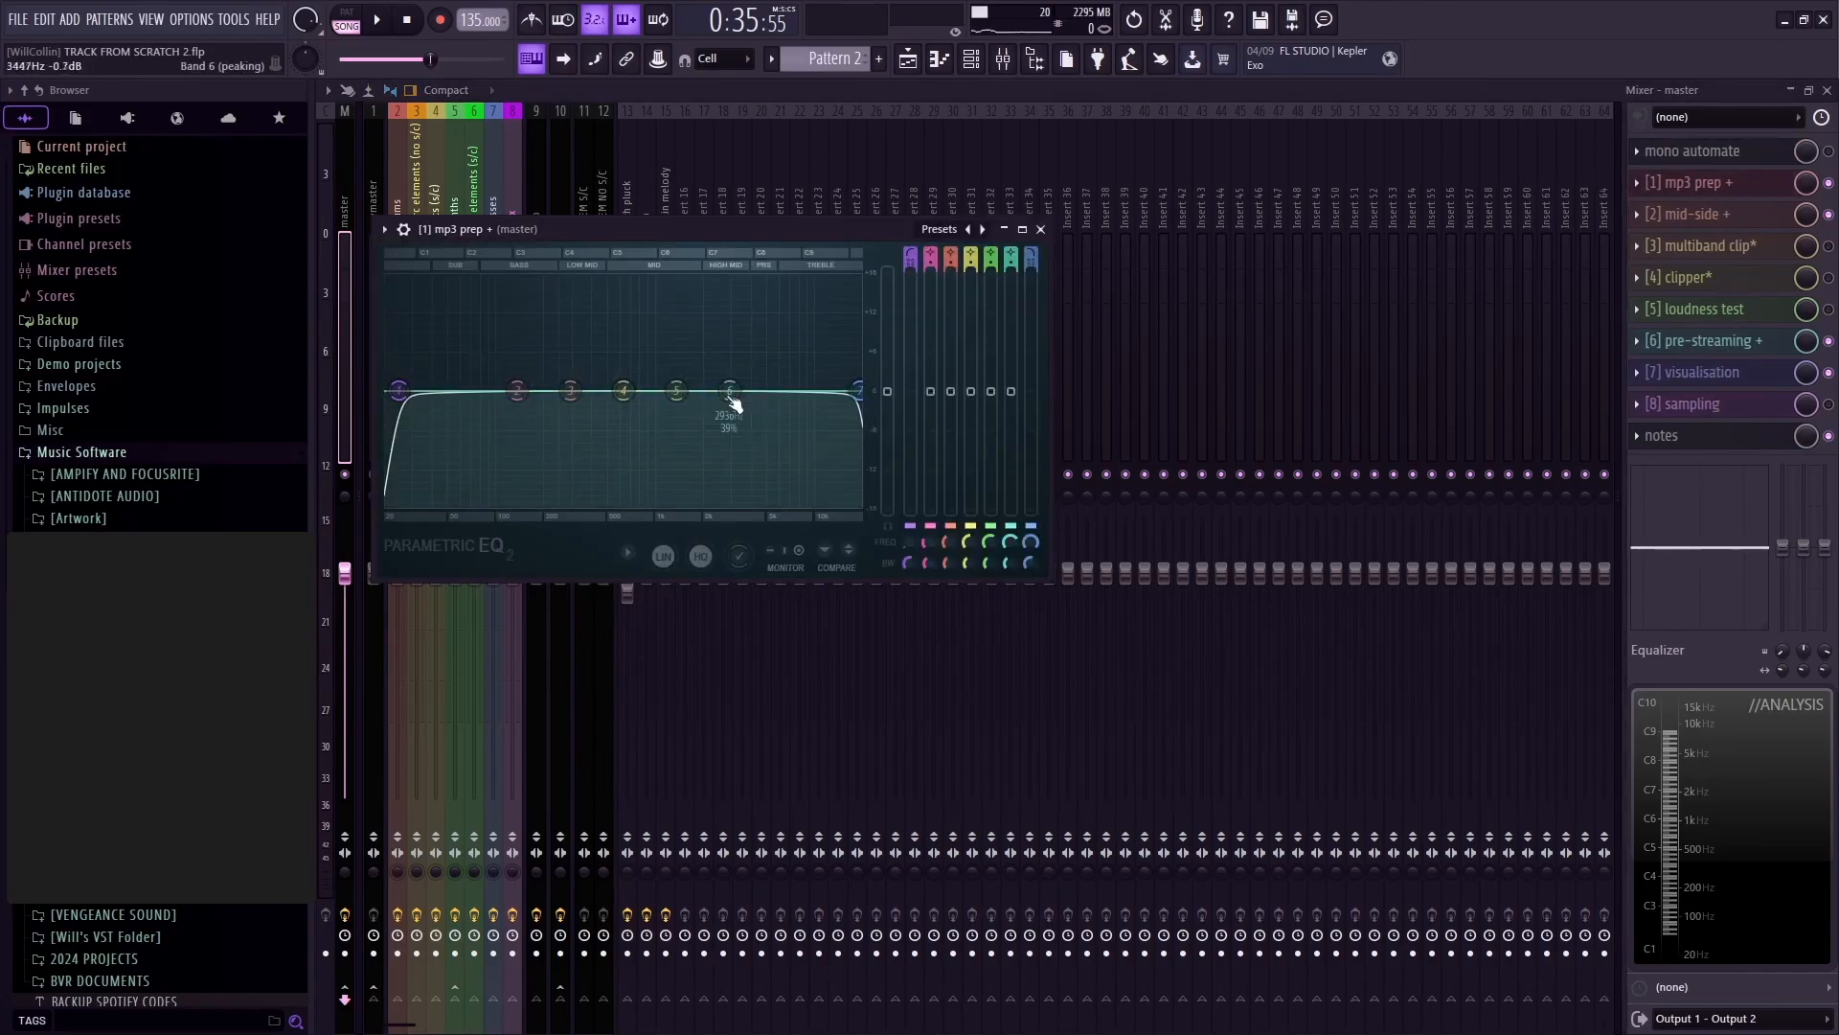
click(1040, 229)
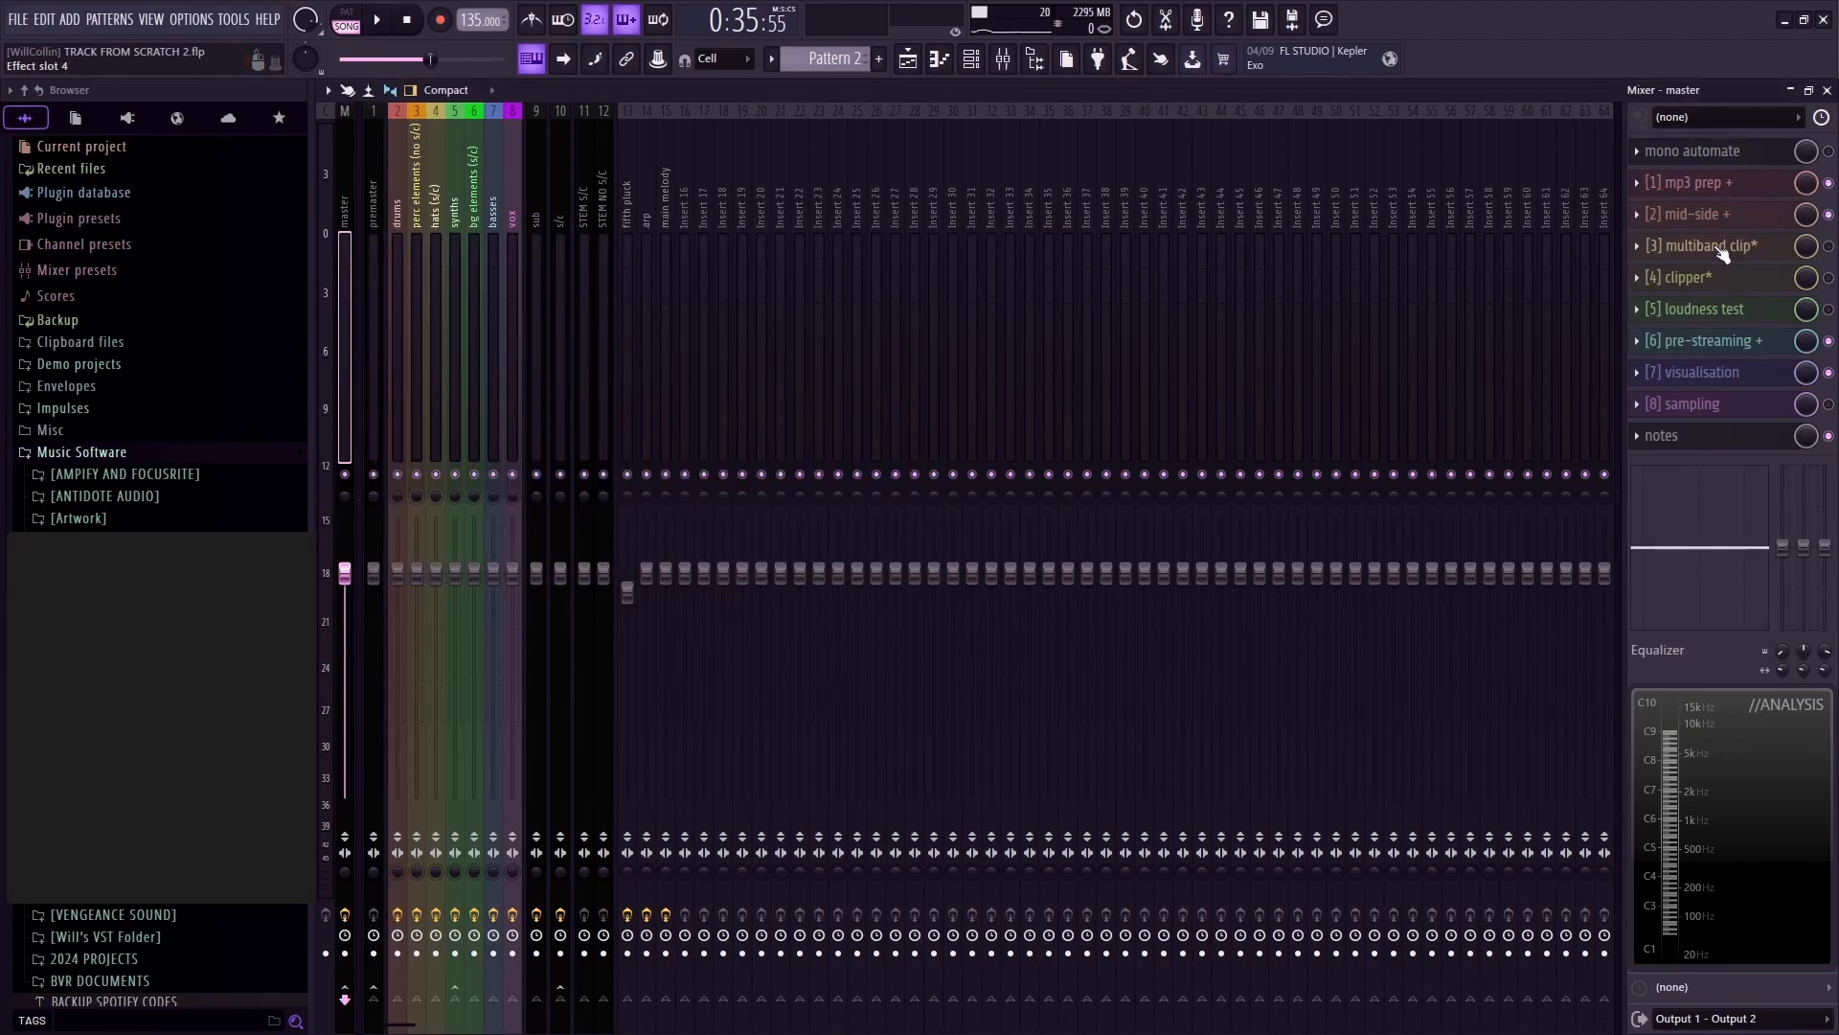
click(1709, 219)
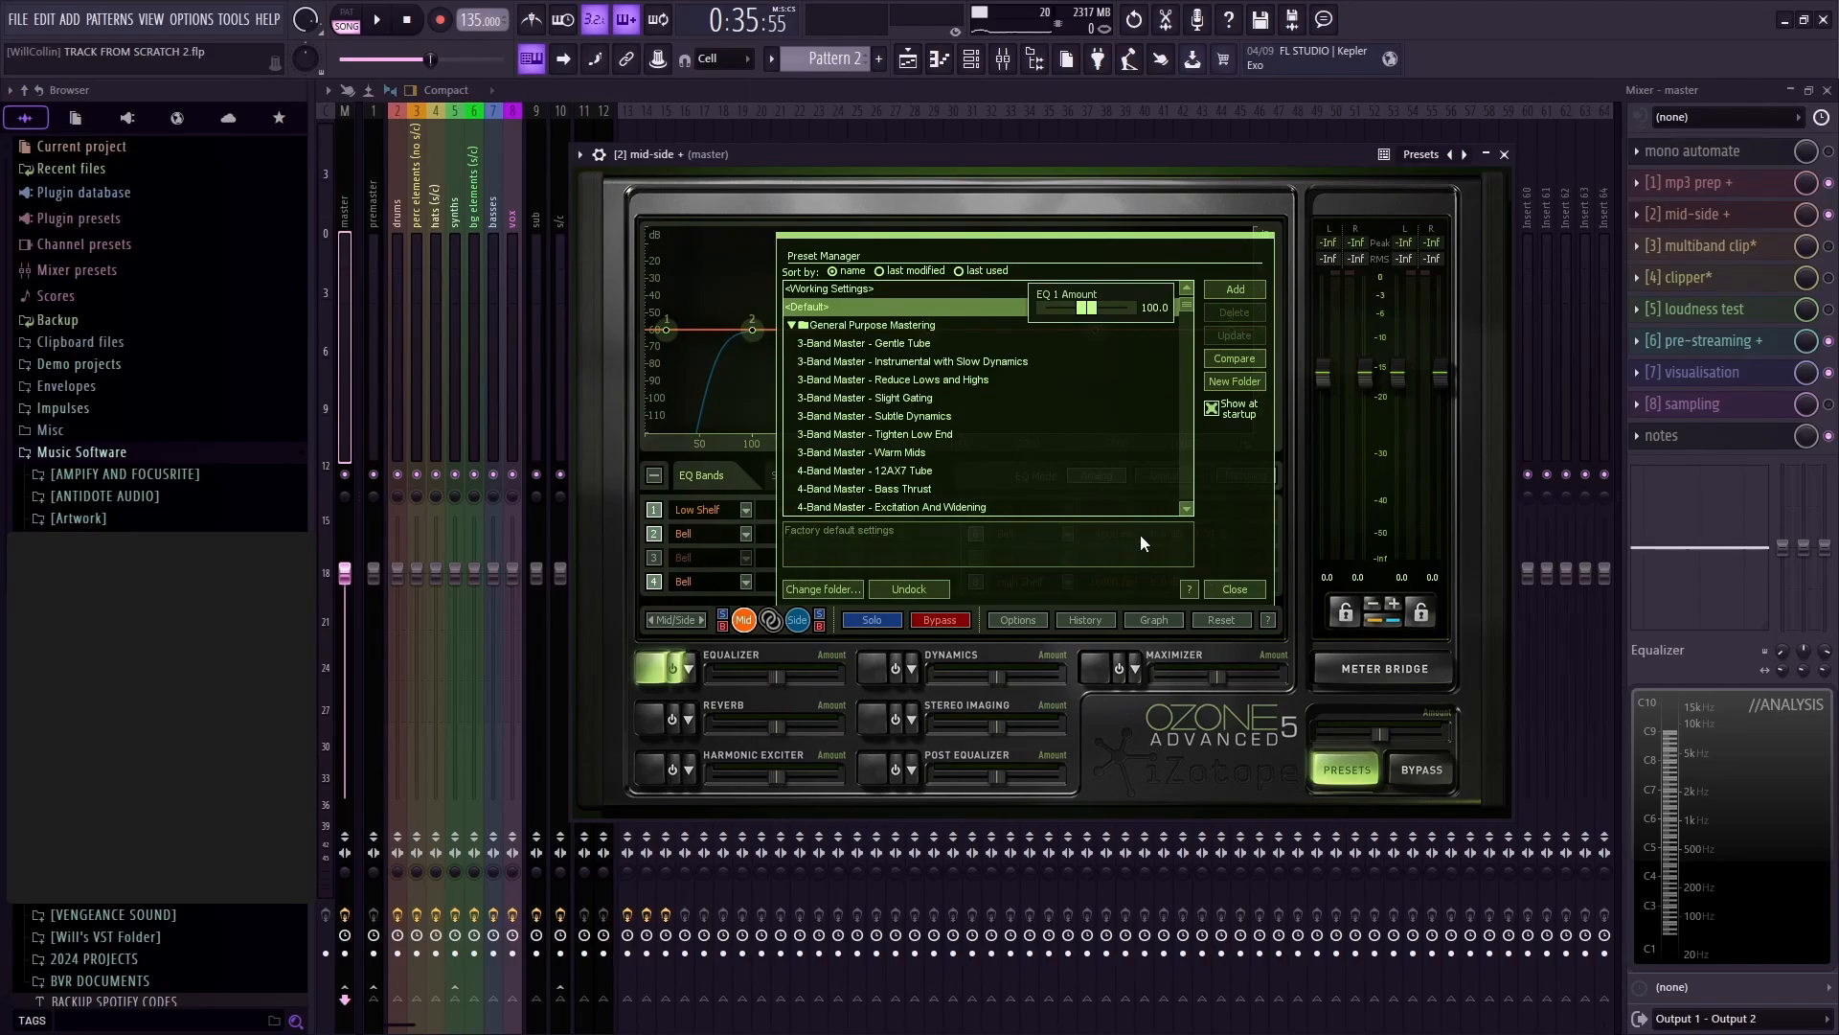
click(1235, 586)
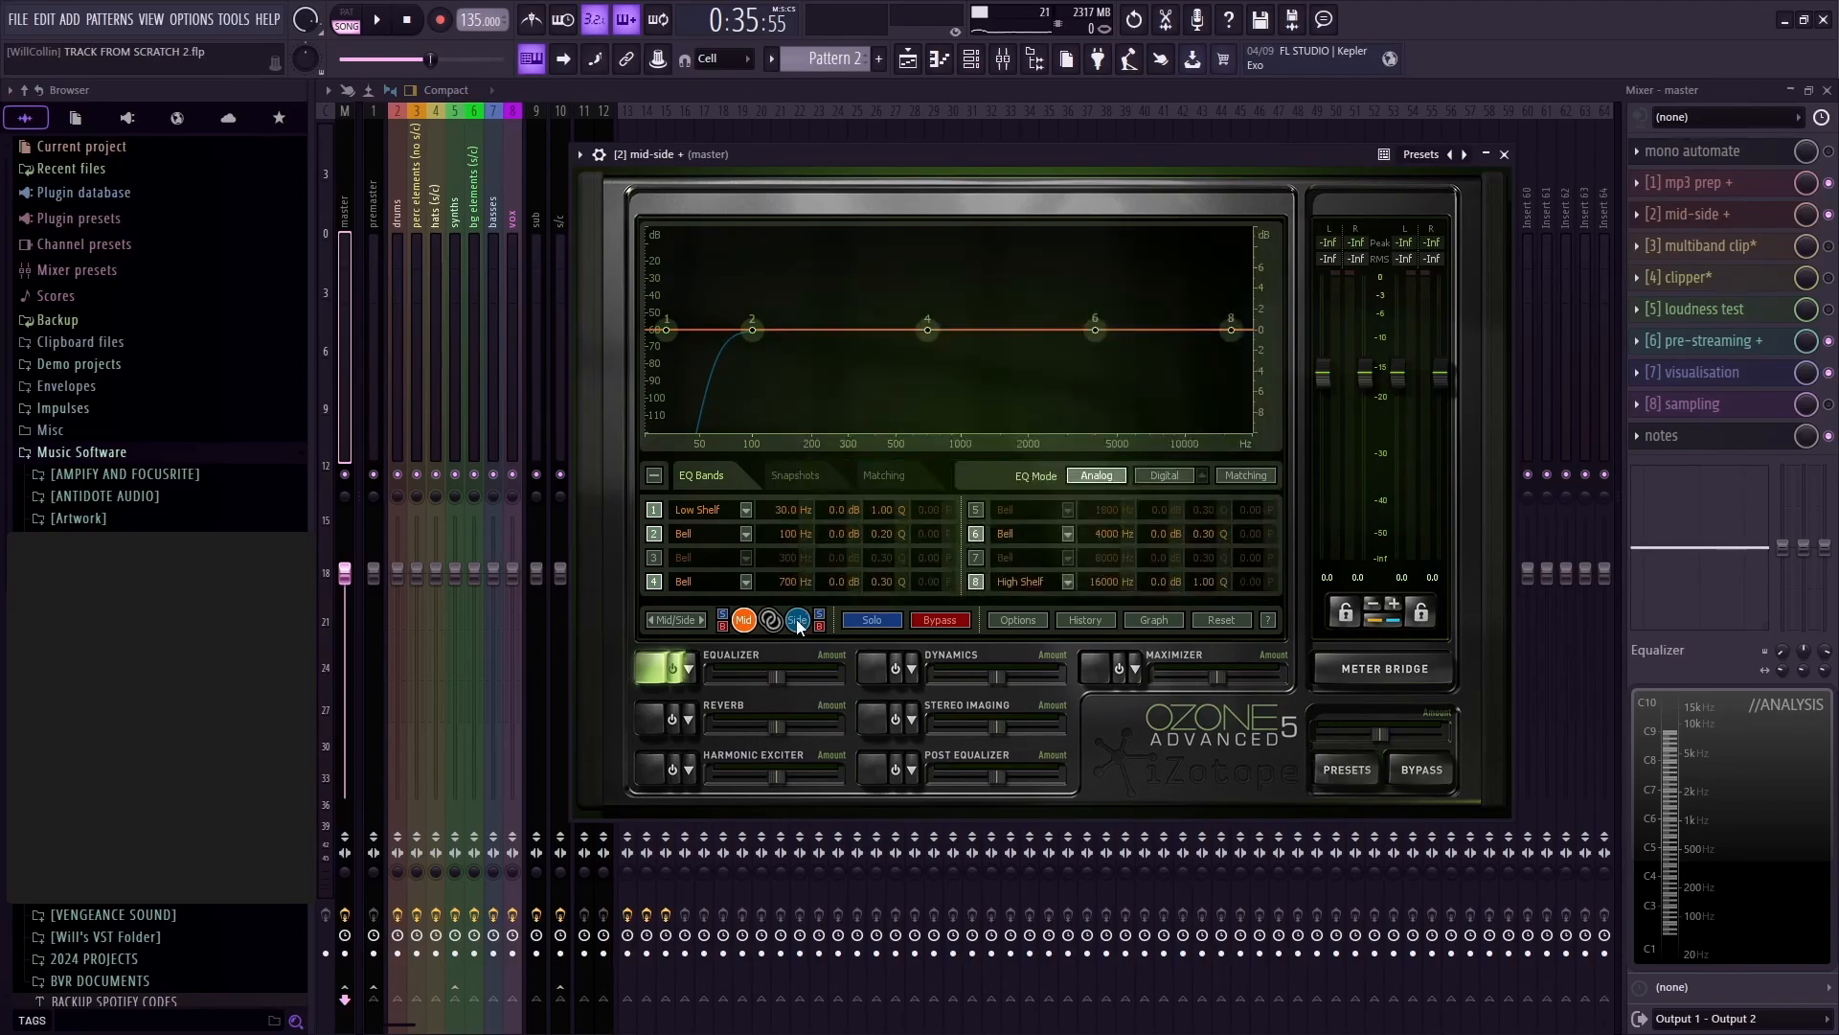
click(1503, 154)
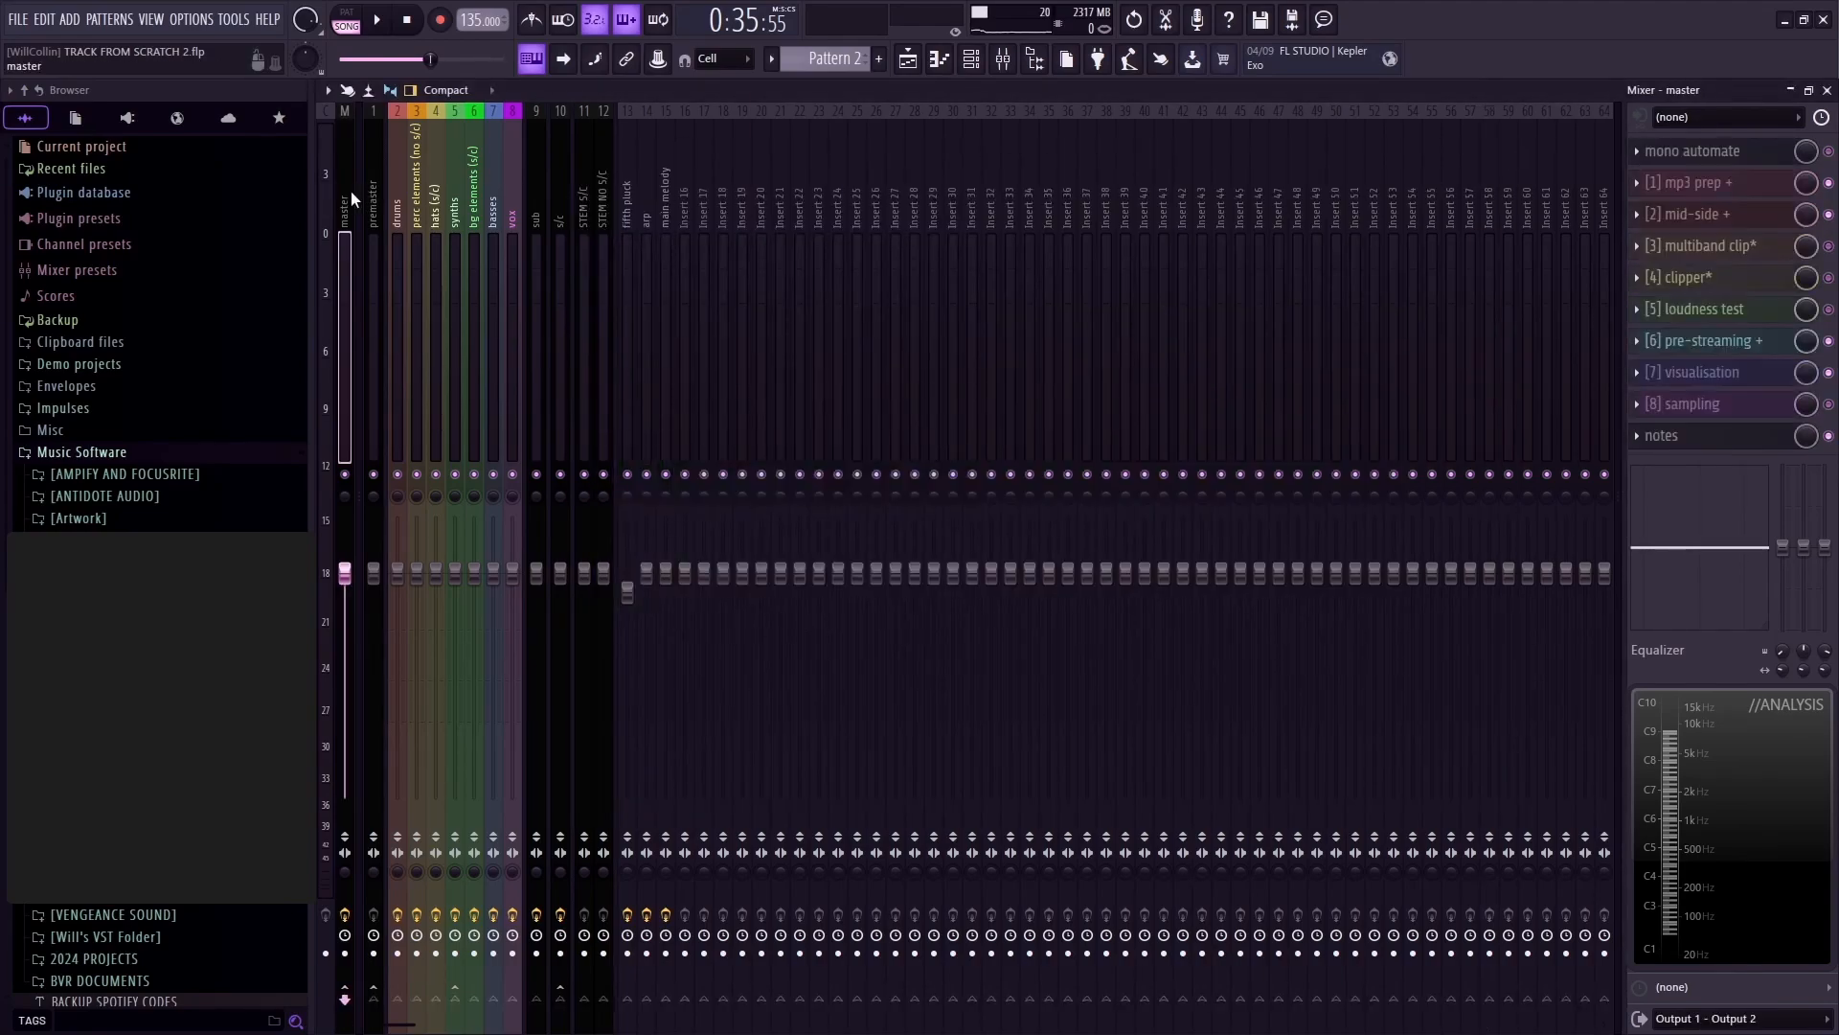
Switch to the playlist, save the project and show the arrangement from Track 1
click(909, 61)
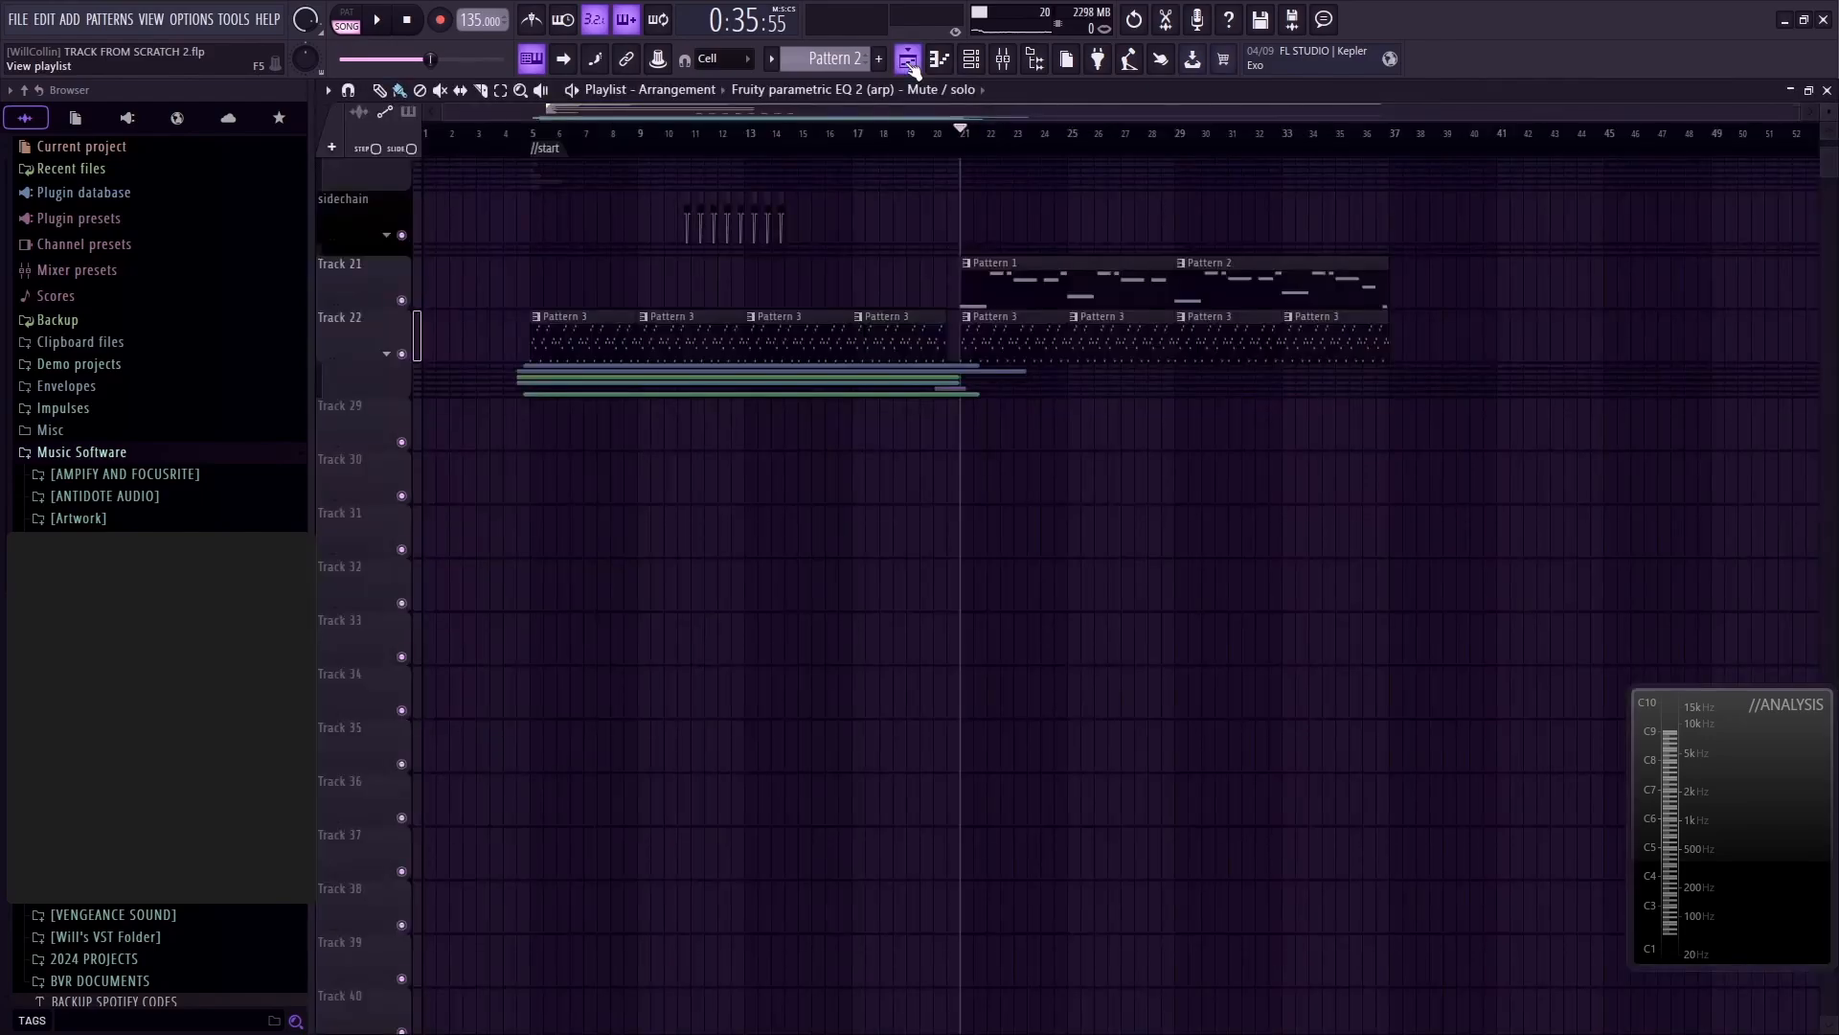
key(ctrl+s)
scroll(1451, 705, up, 3)
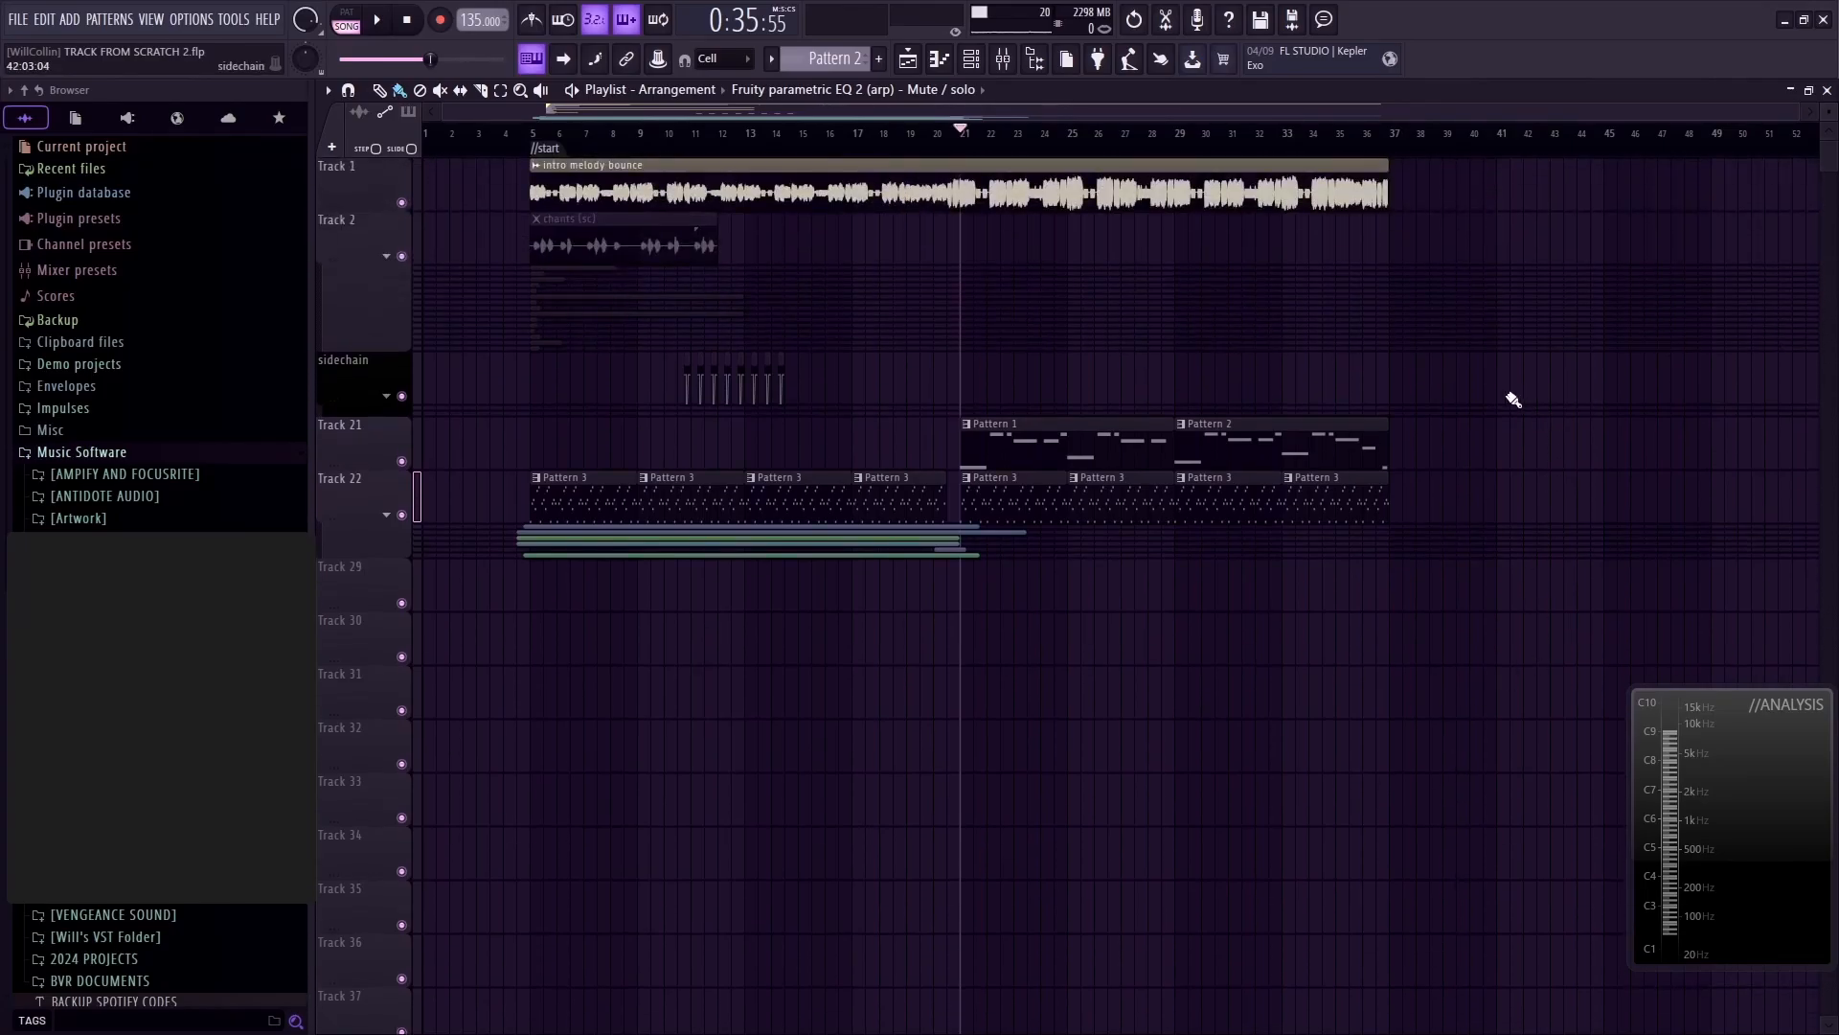
click(1004, 60)
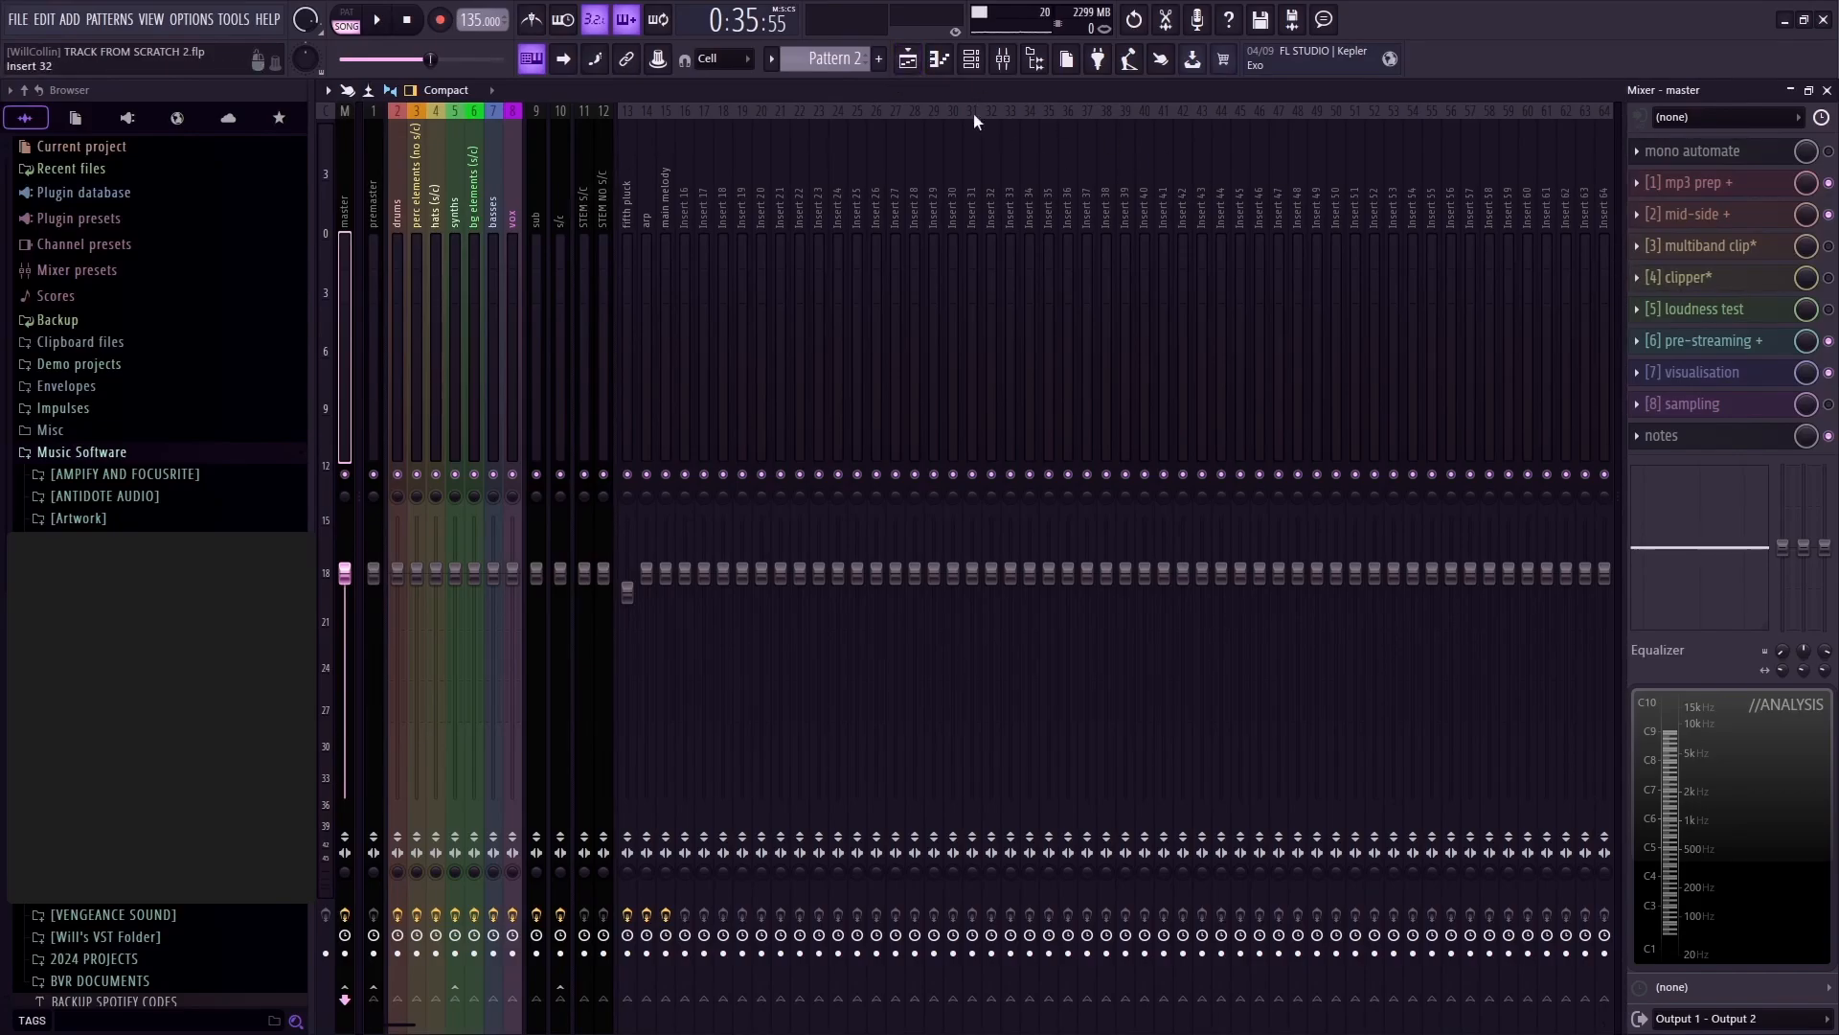
click(909, 60)
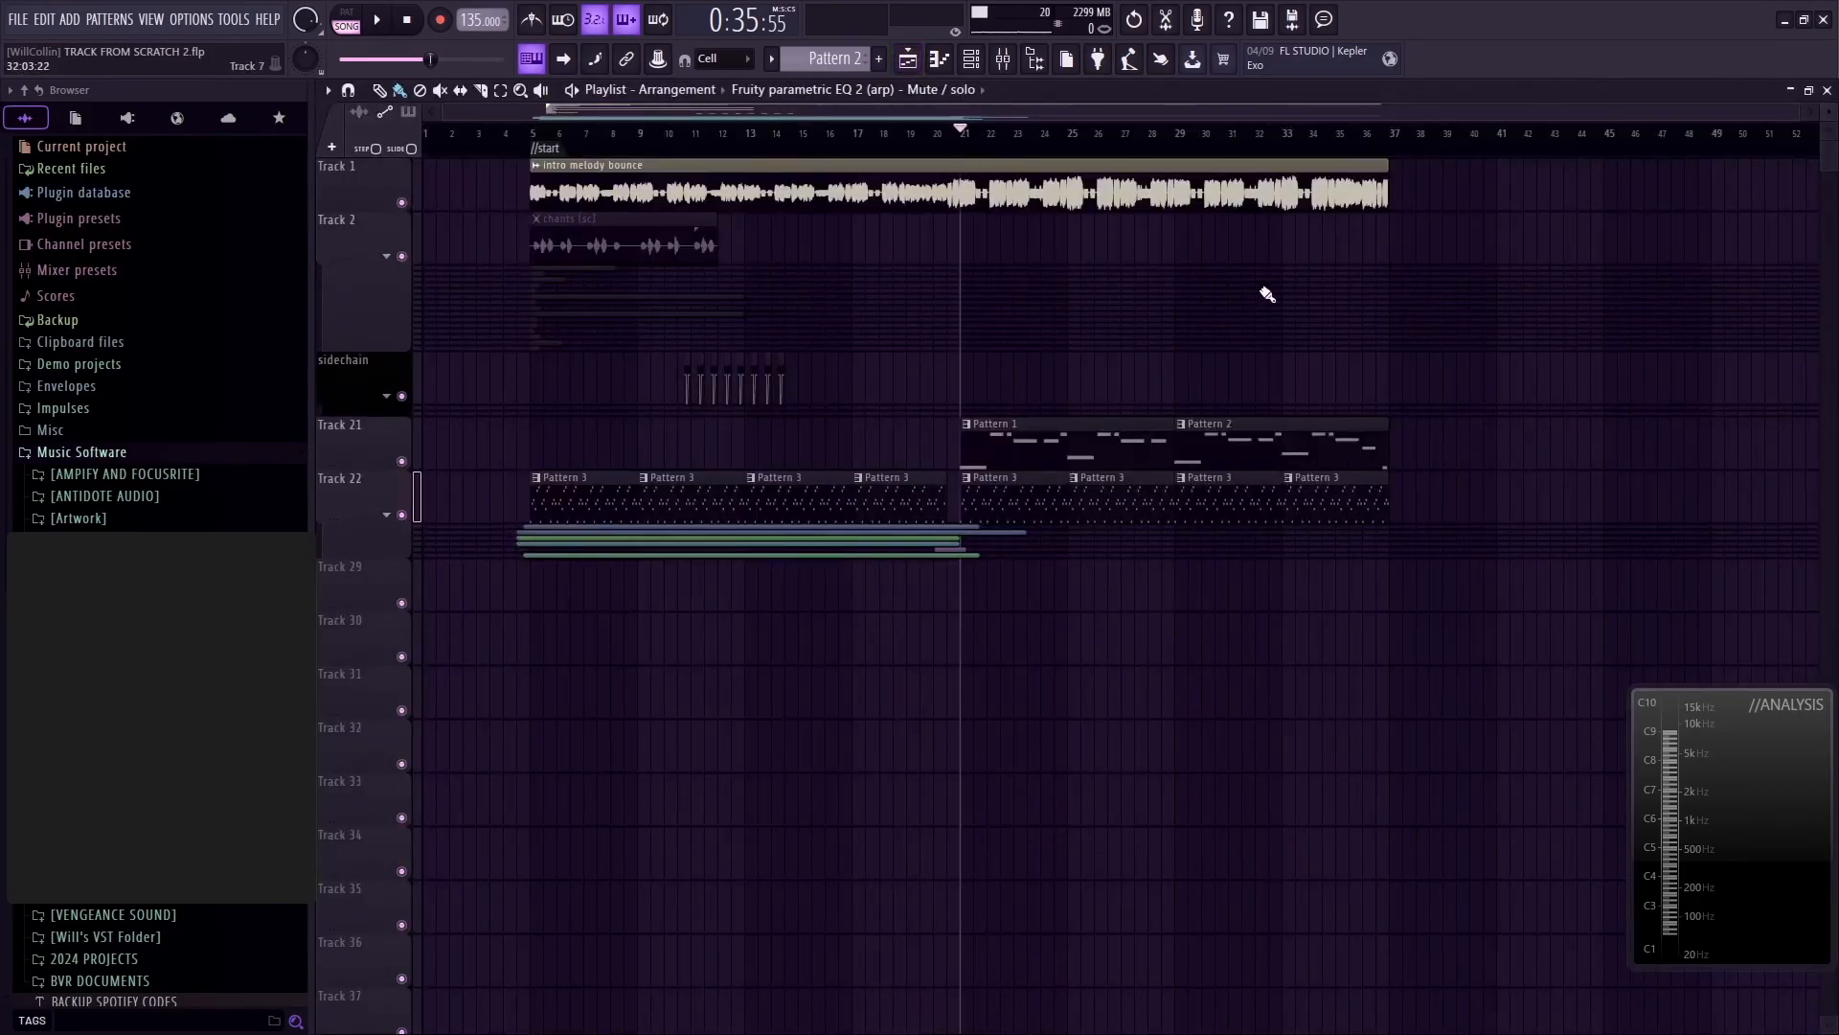
click(1003, 67)
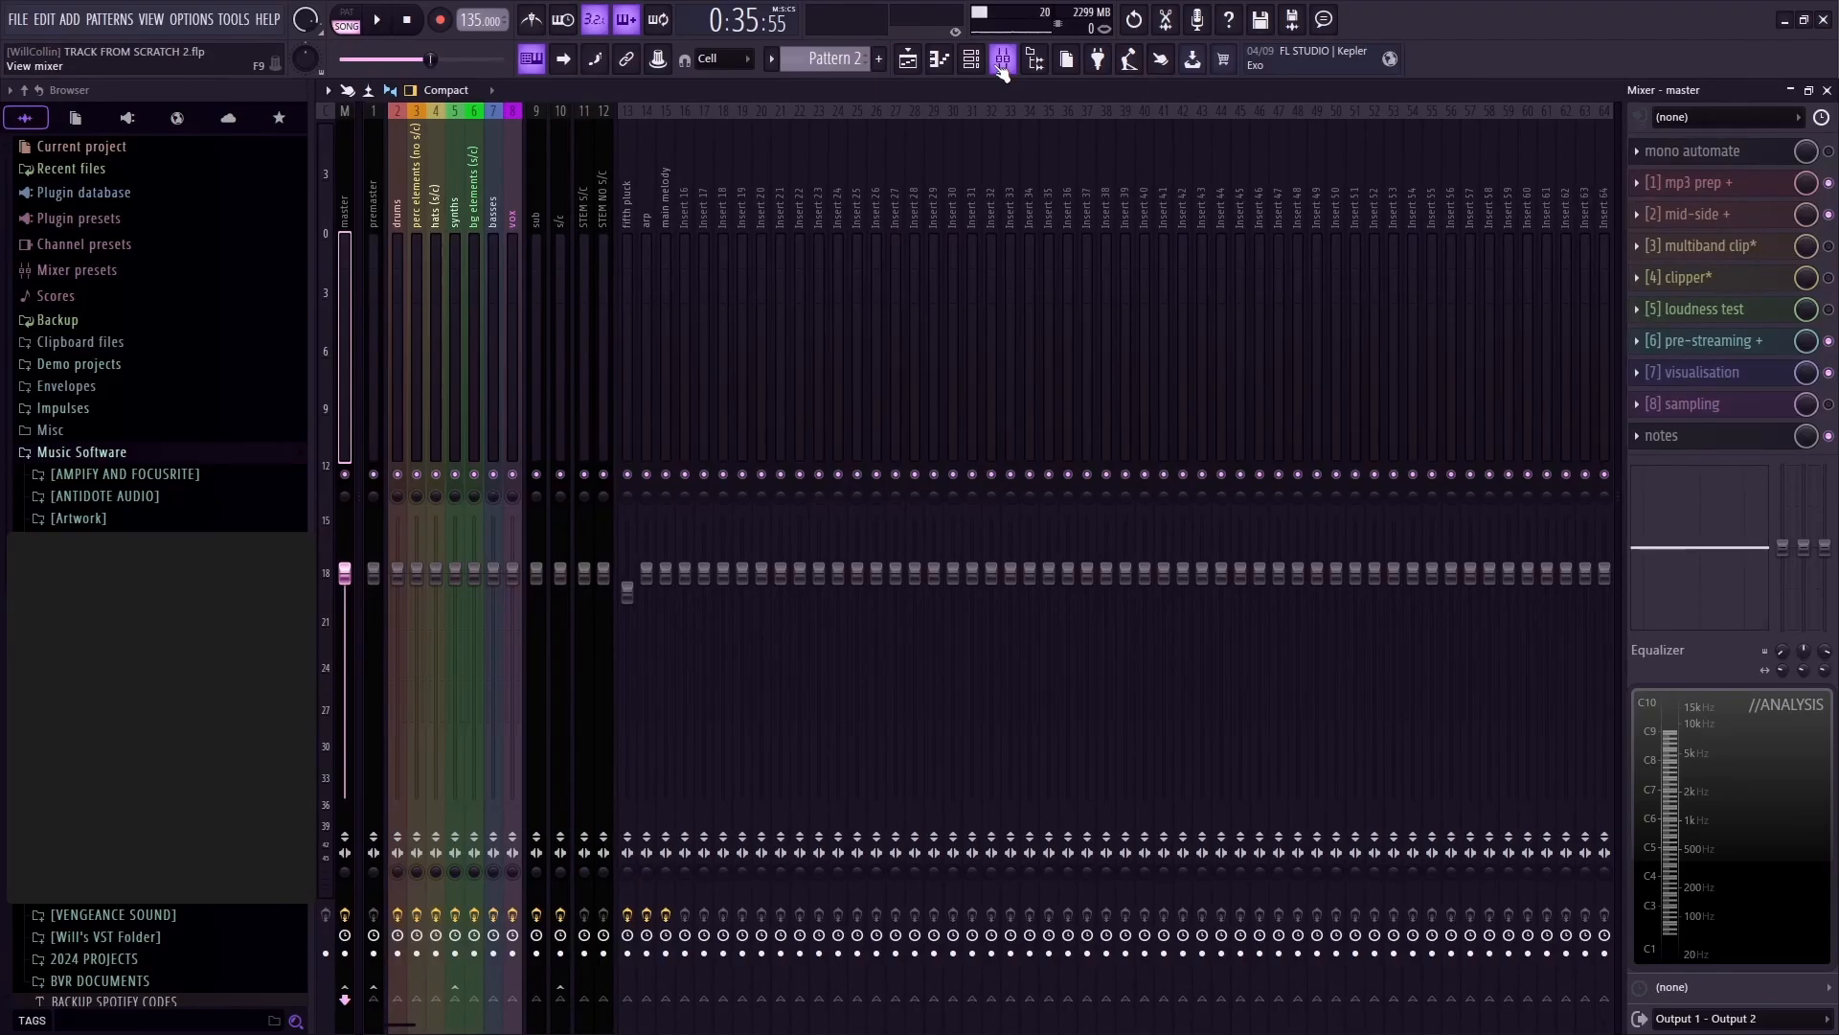
click(1002, 67)
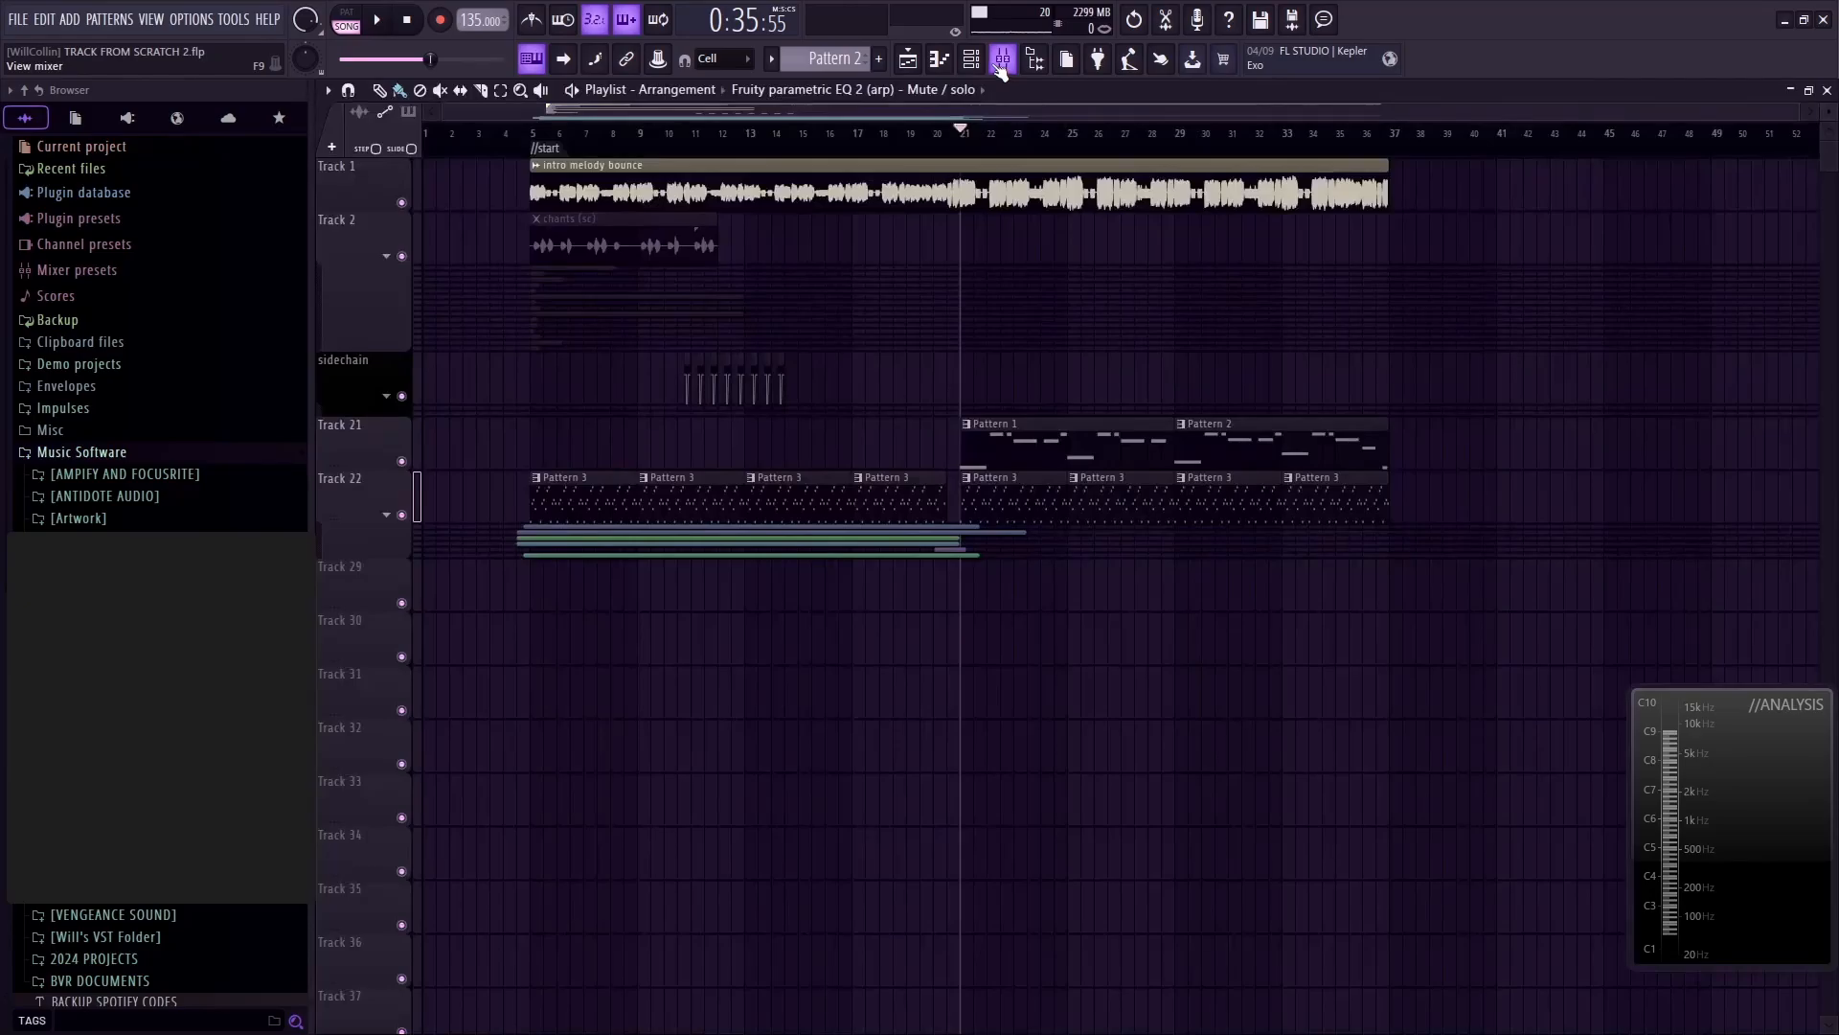
click(1003, 62)
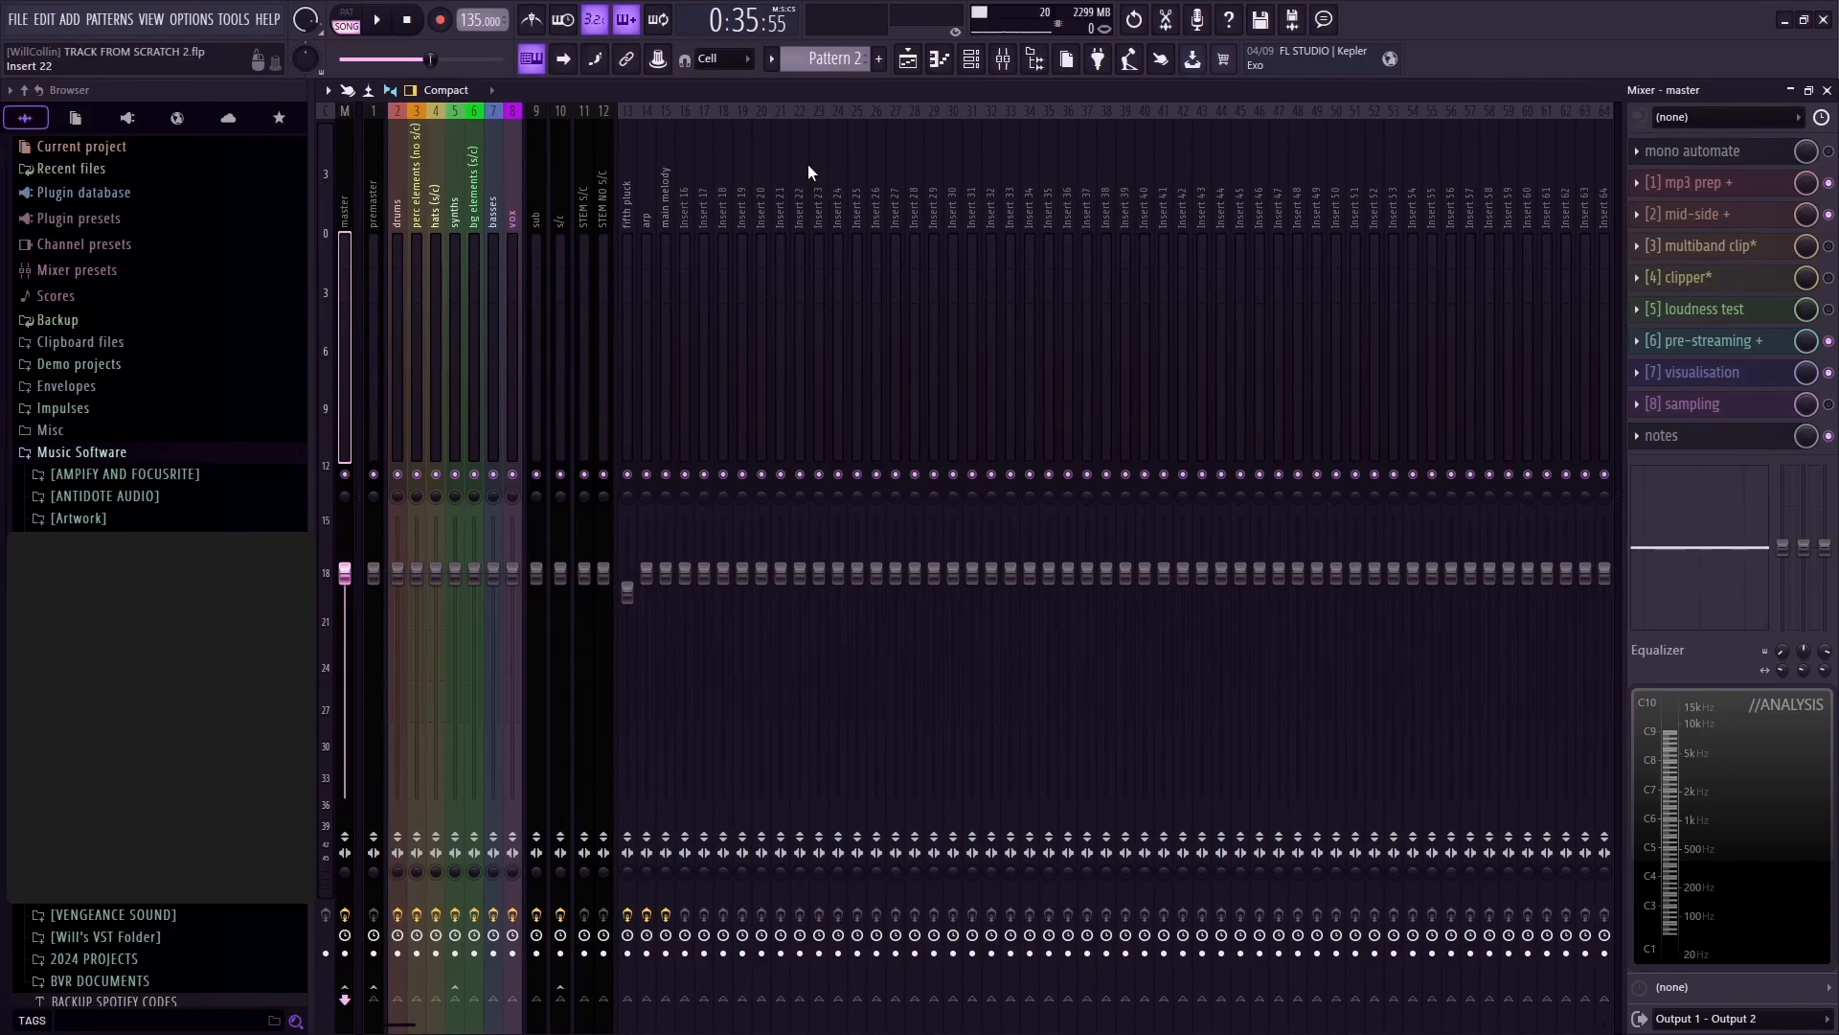
click(910, 59)
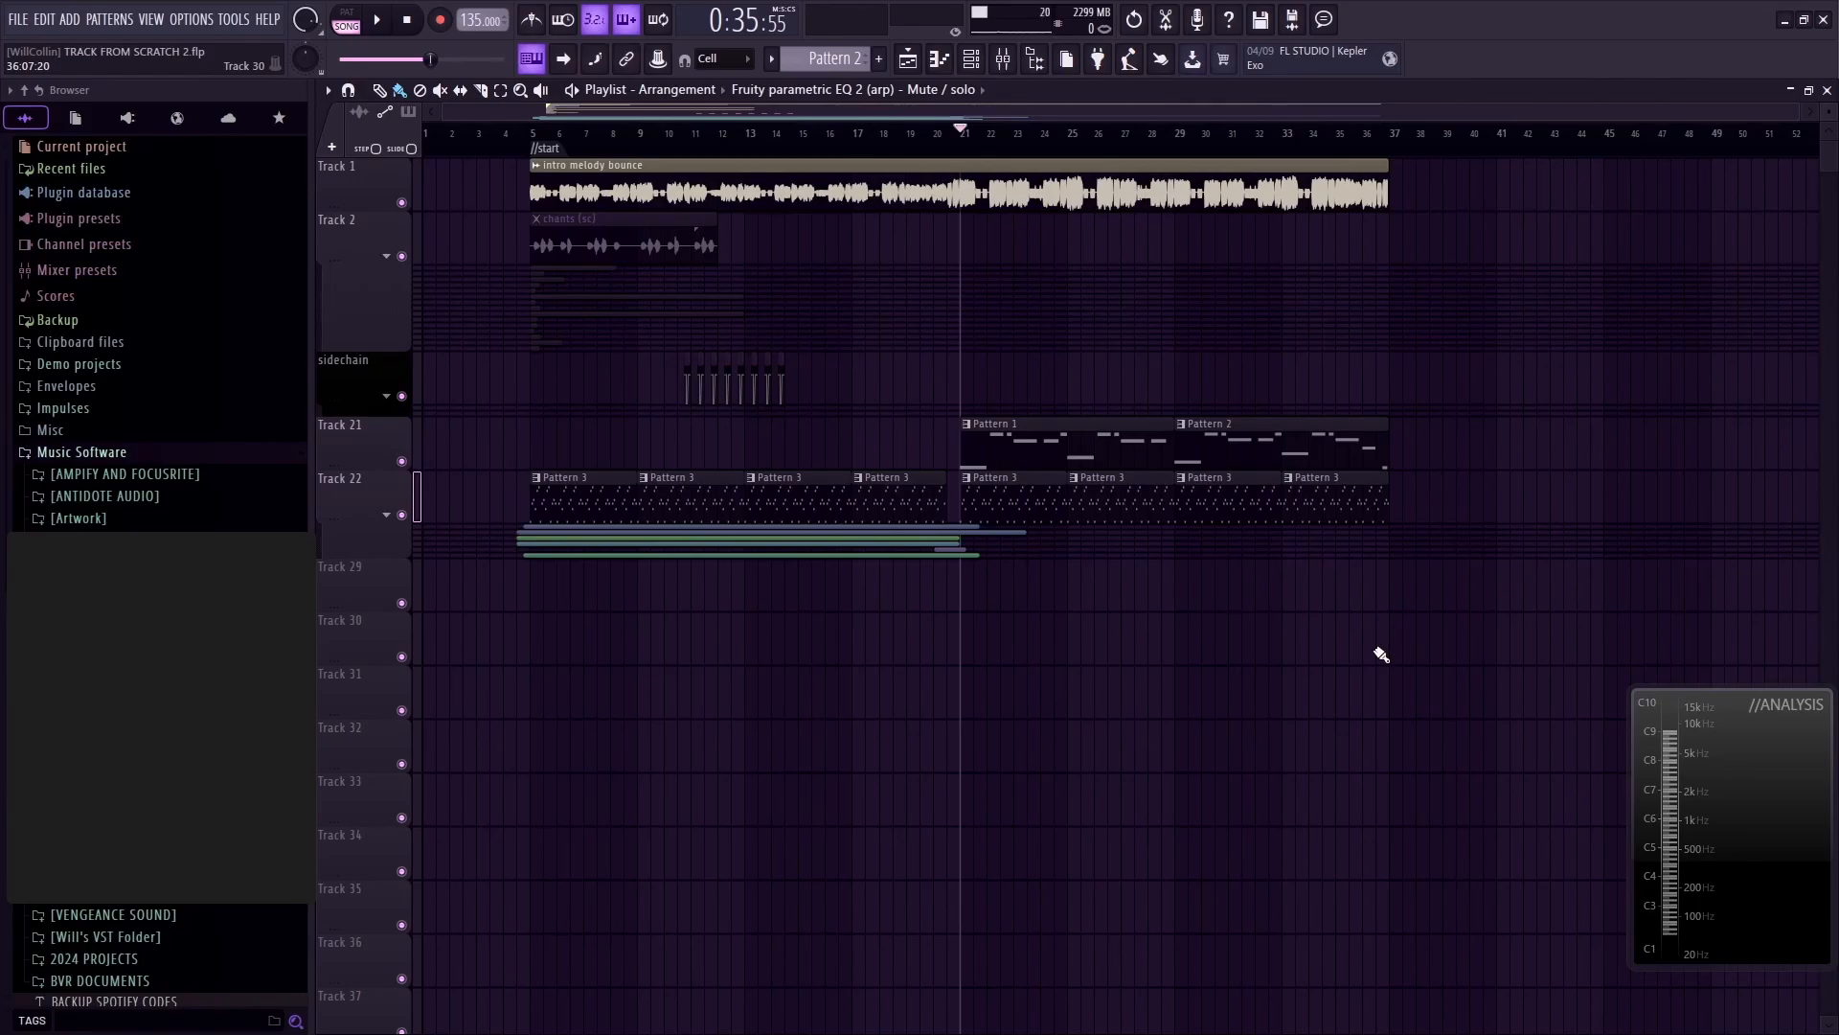
Play the arrangement briefly from about bar 18, then stop and return to the start marker
click(882, 133)
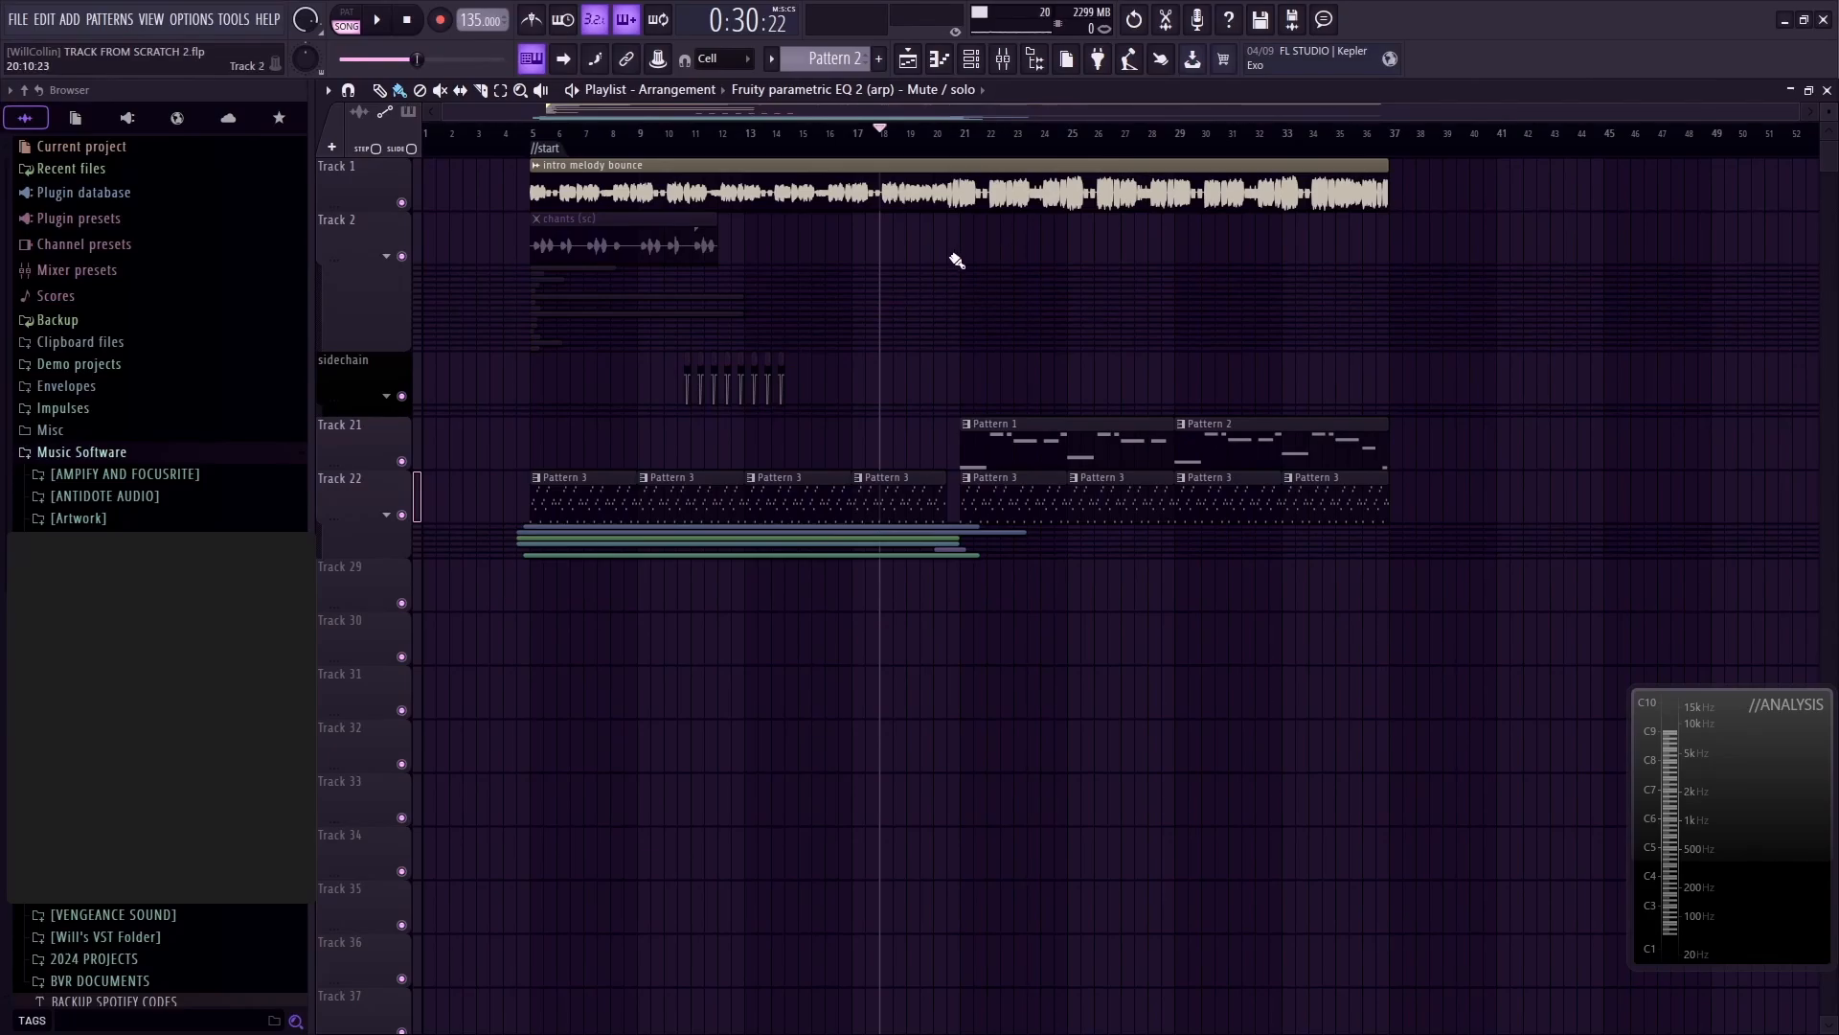
key(space)
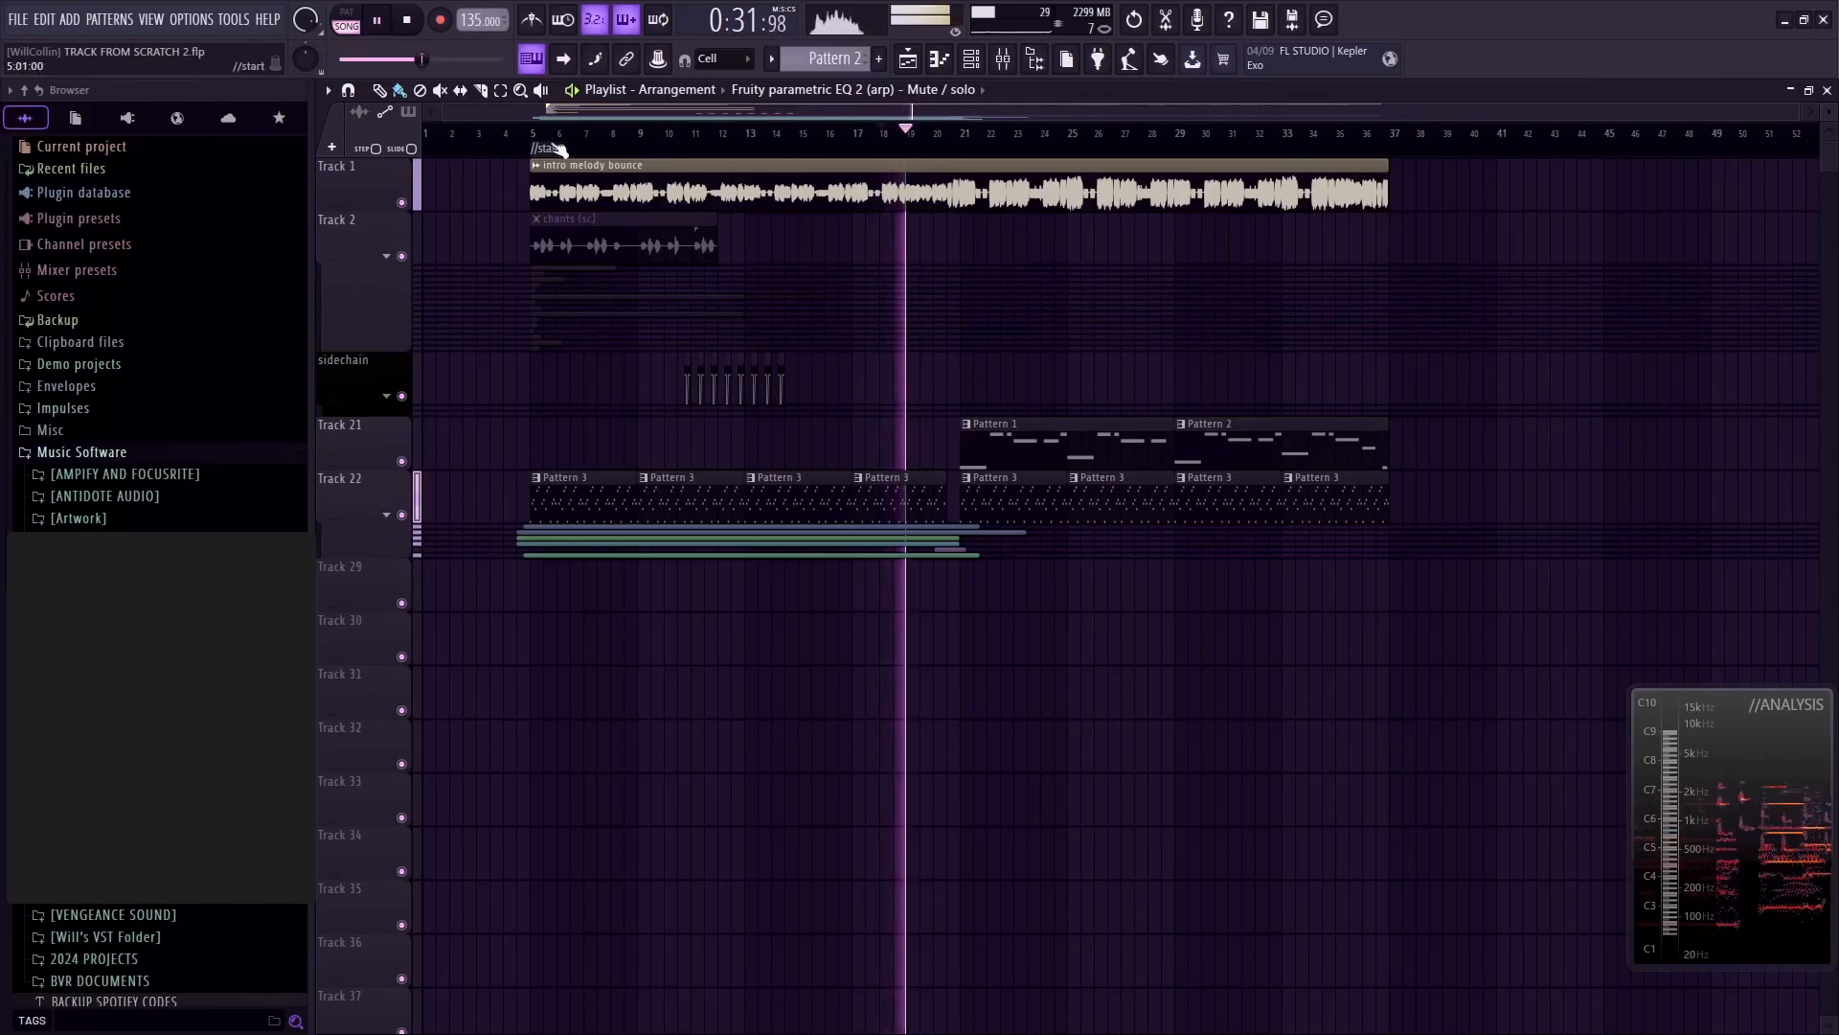
key(space)
Load PaulXStretch into the first effect slot of mixer track Insert 16 and reposition its window over the mixer
click(1003, 59)
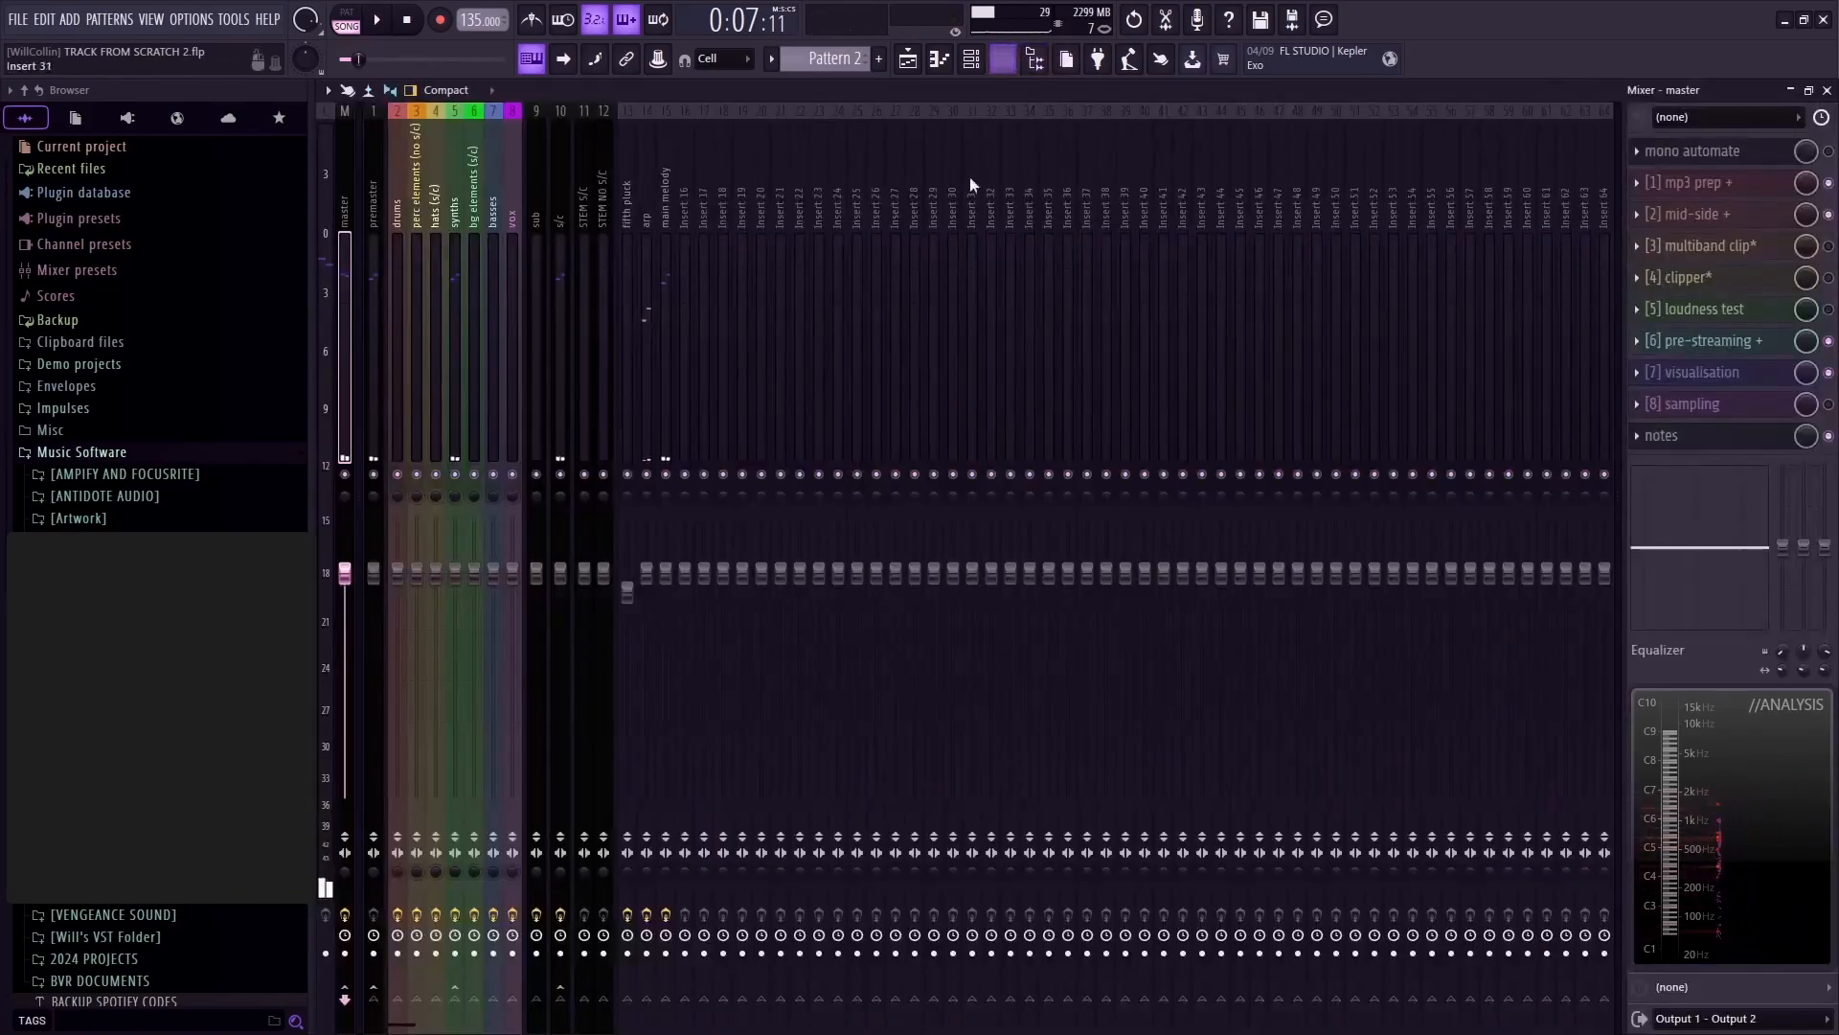
click(686, 176)
click(1666, 151)
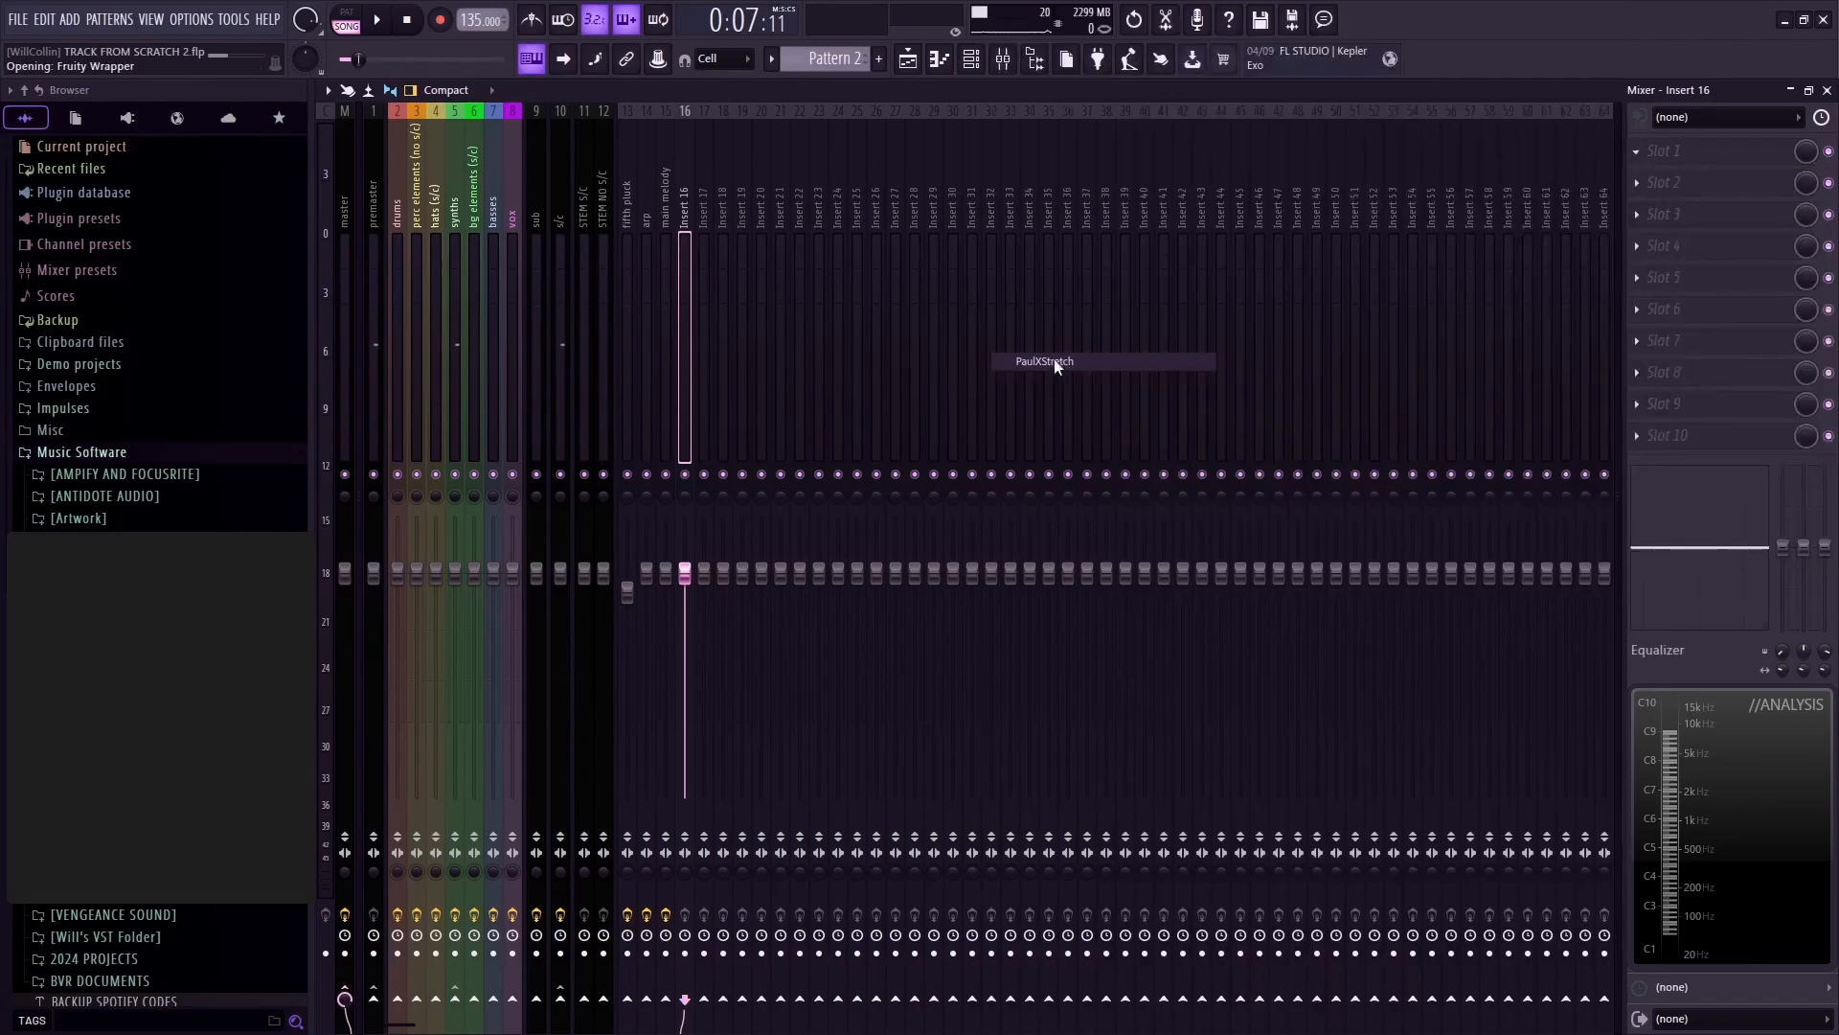
click(1044, 361)
drag(740, 228, 928, 209)
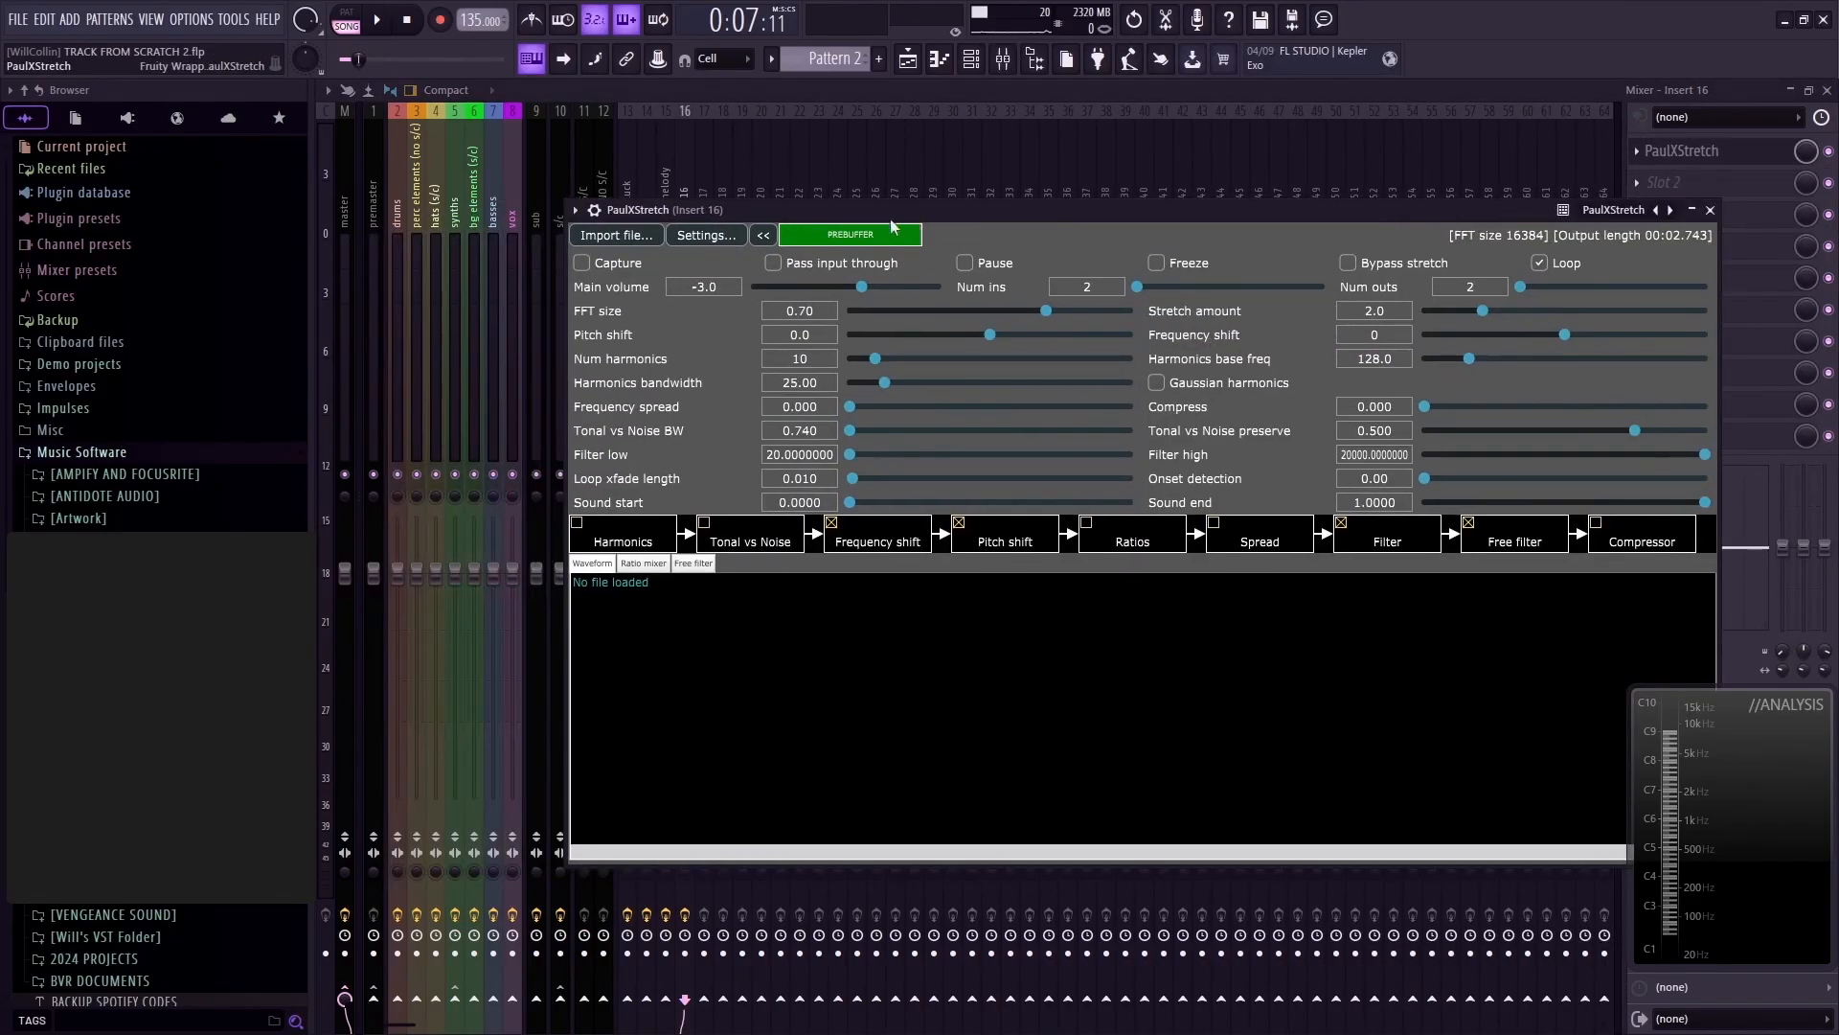
drag(1073, 213, 927, 159)
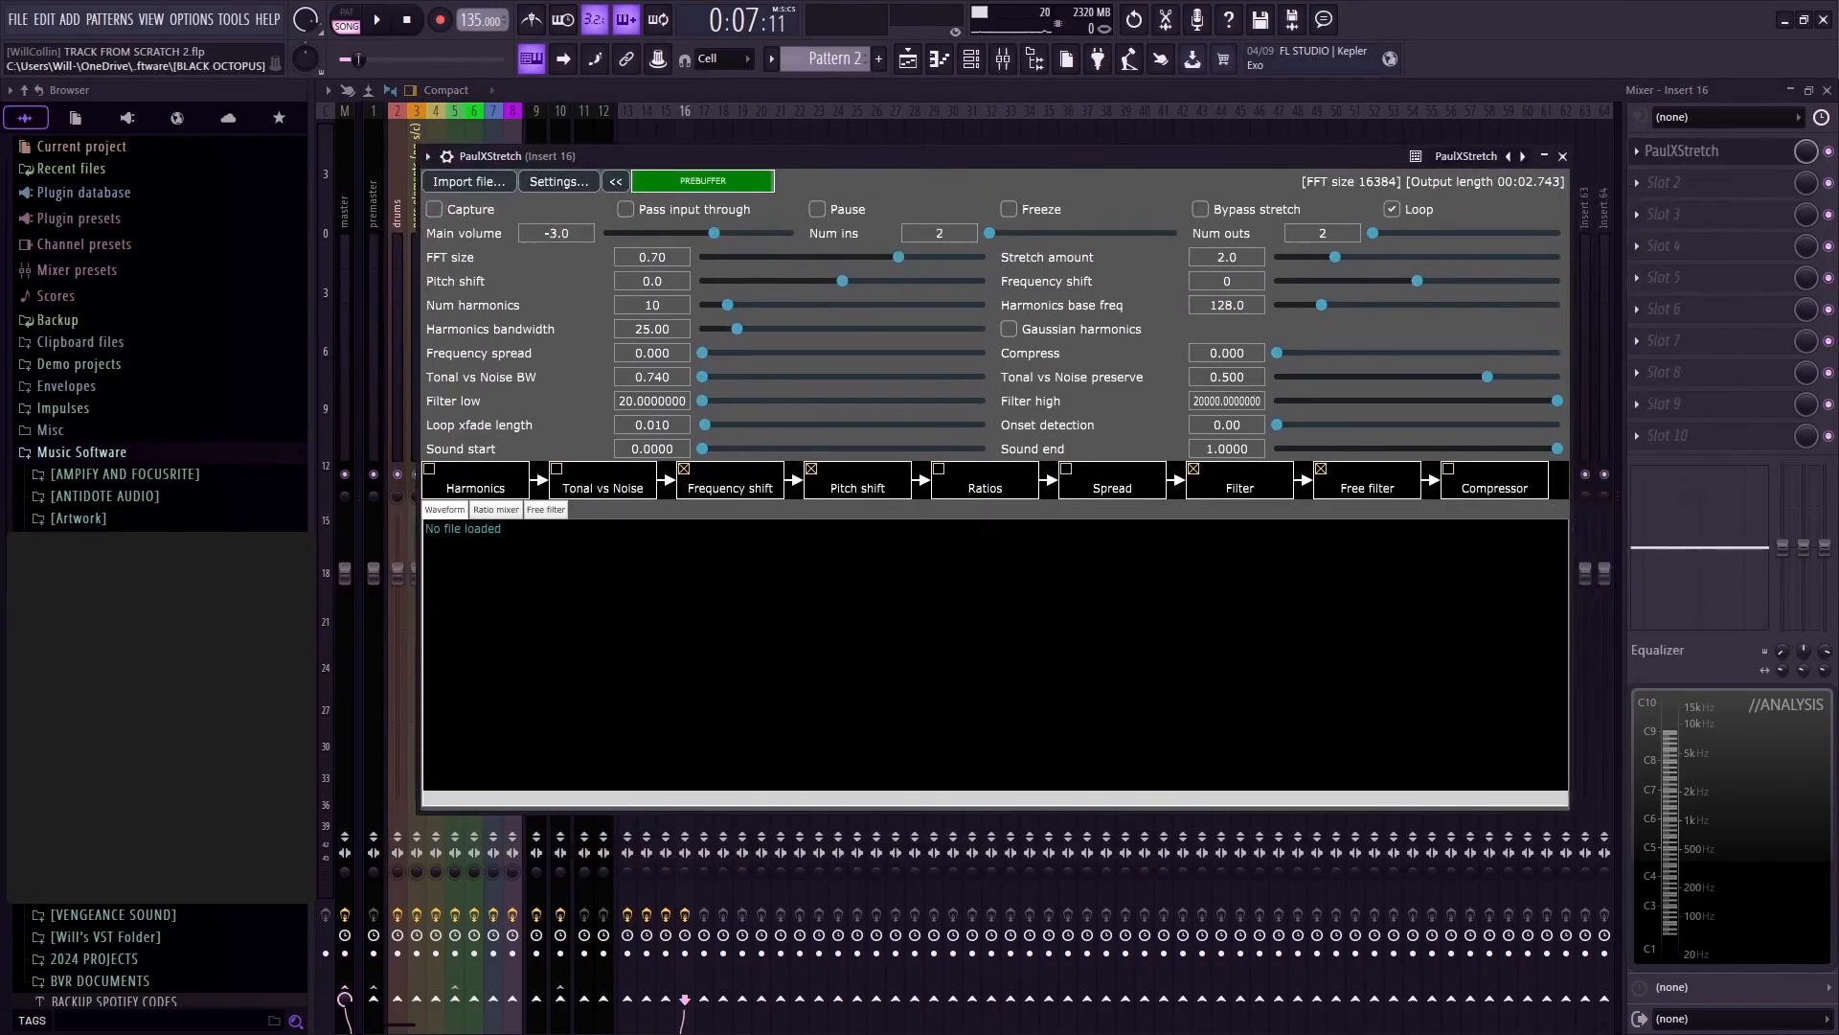
scroll(96, 431, down, 2)
scroll(153, 336, down, 1)
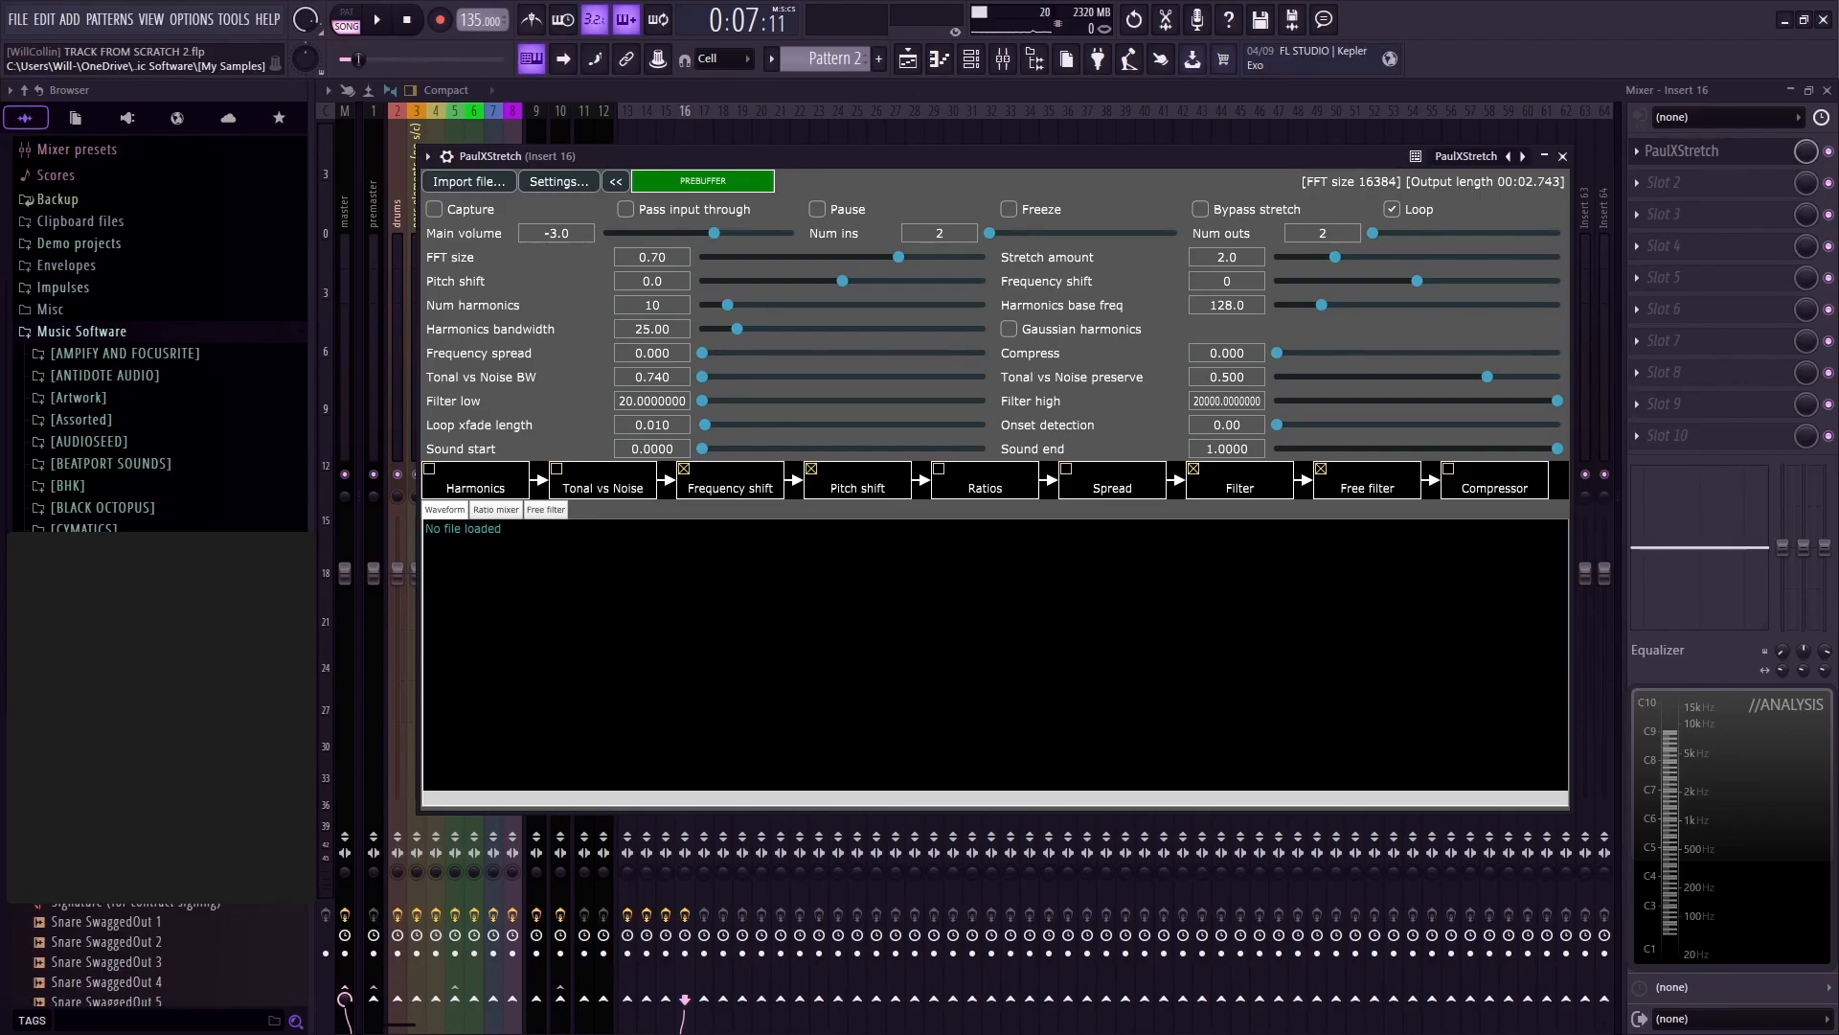
click(345, 180)
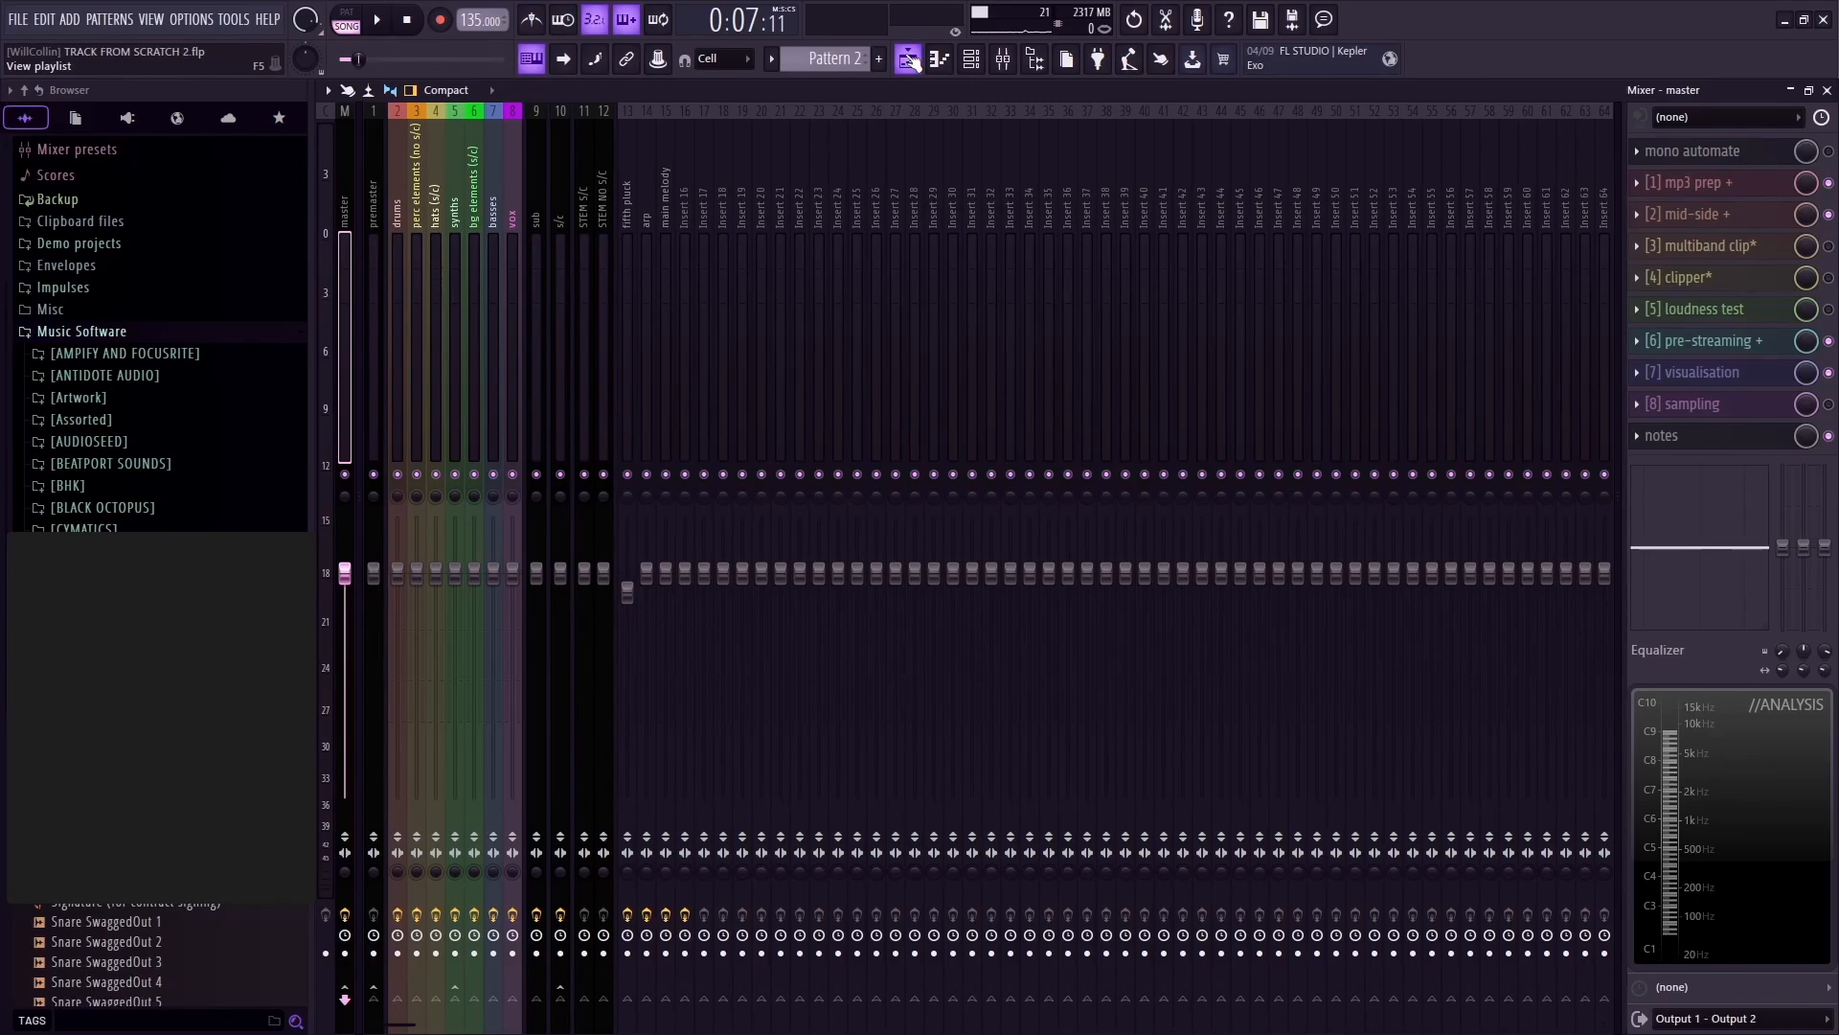
click(666, 191)
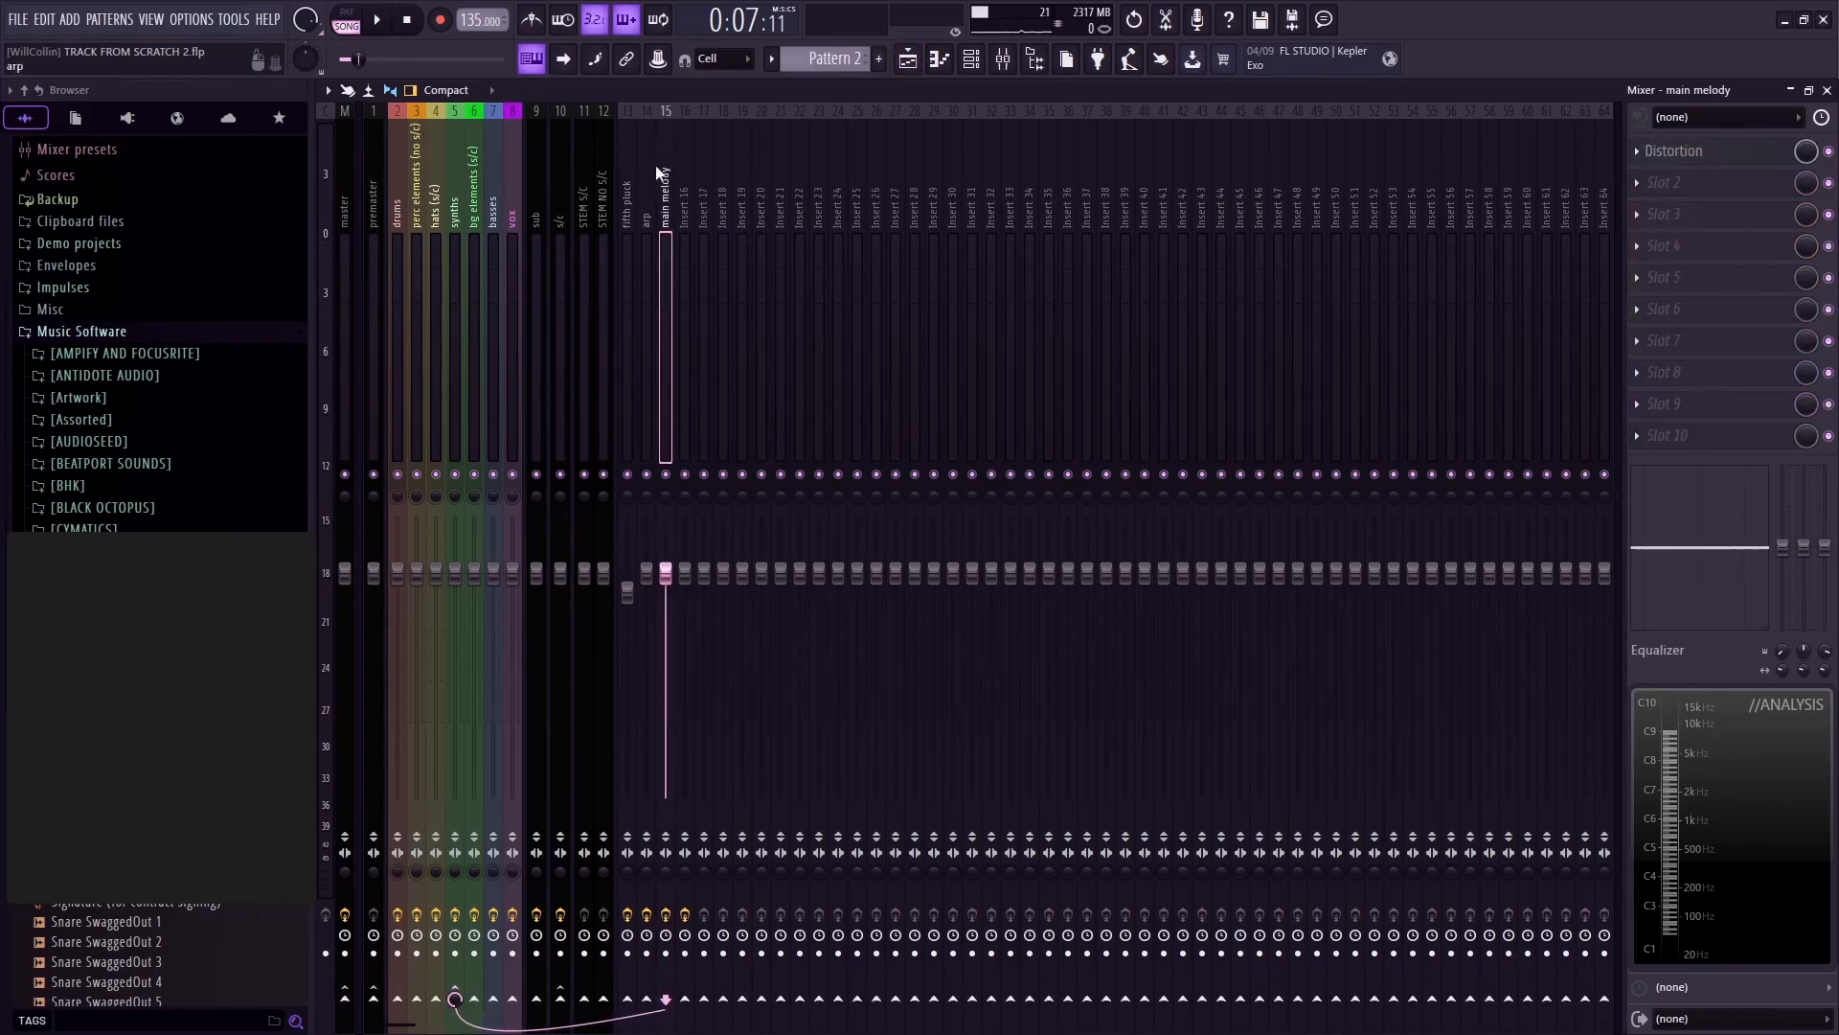
click(685, 230)
click(1720, 163)
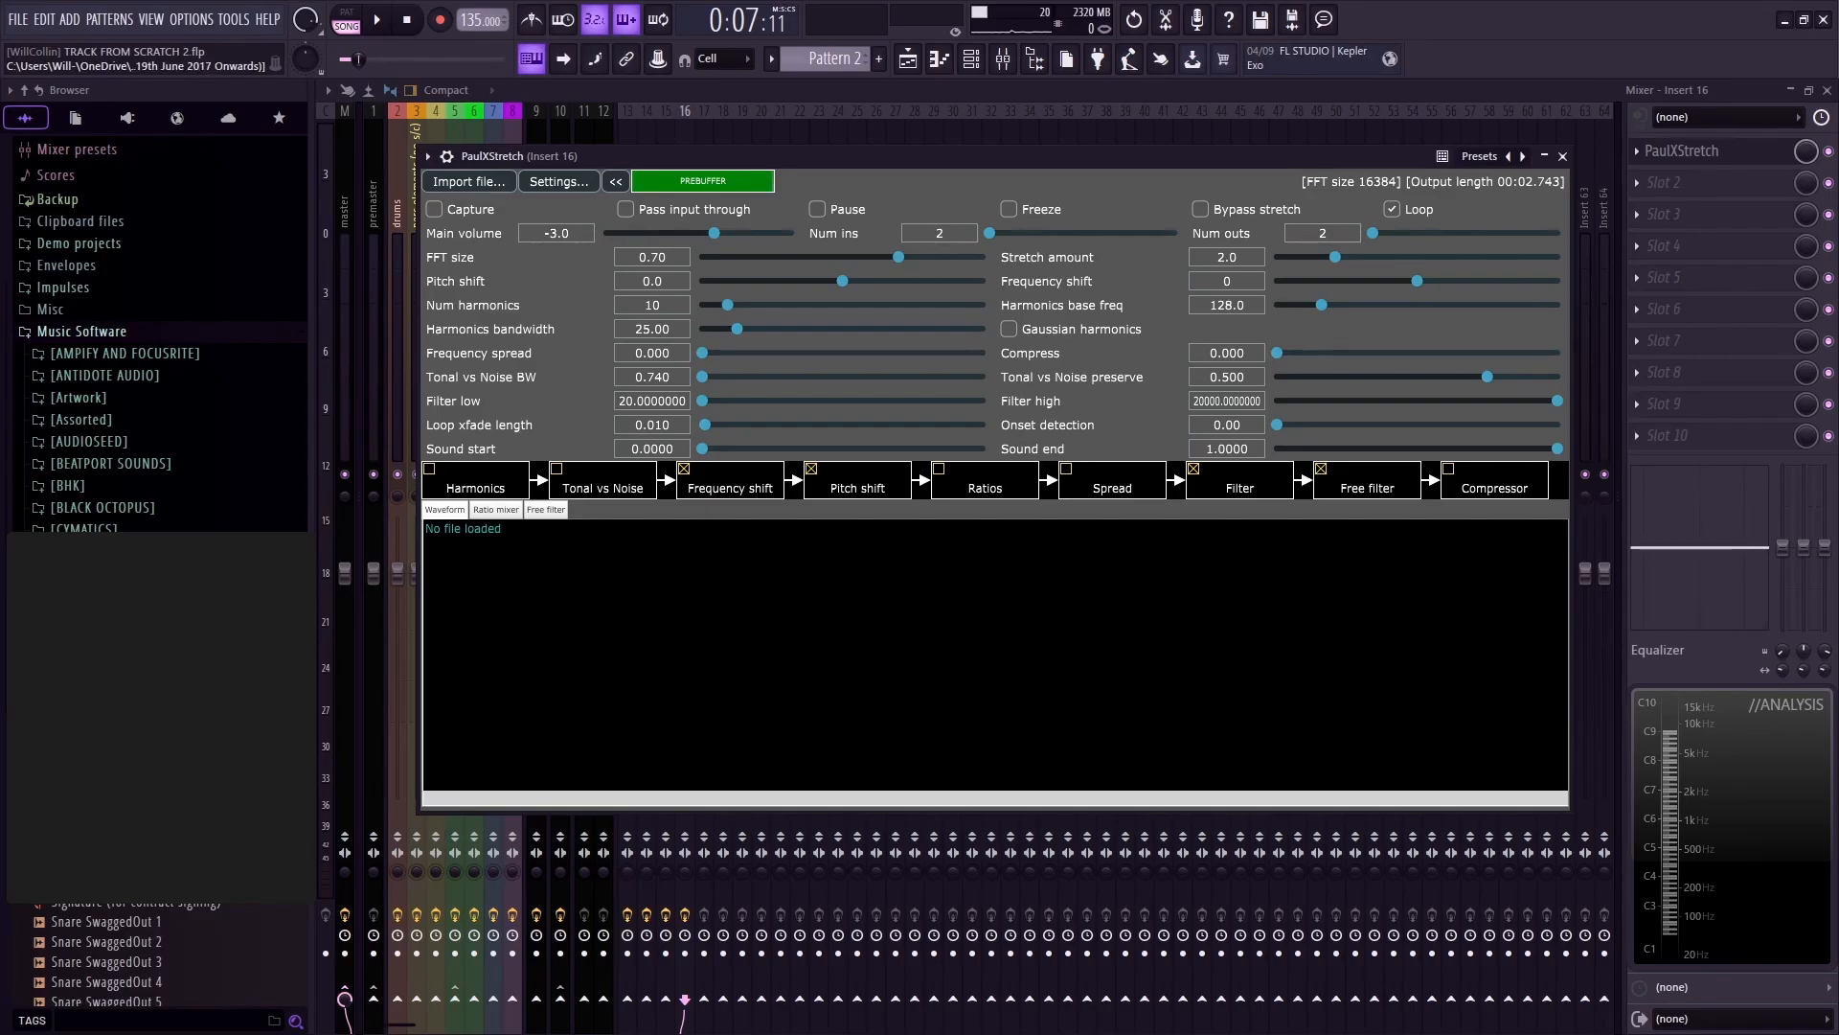
Expand the [Projects (19th June 2017 Onwards)] folder in the browser and look through its project folders
click(144, 683)
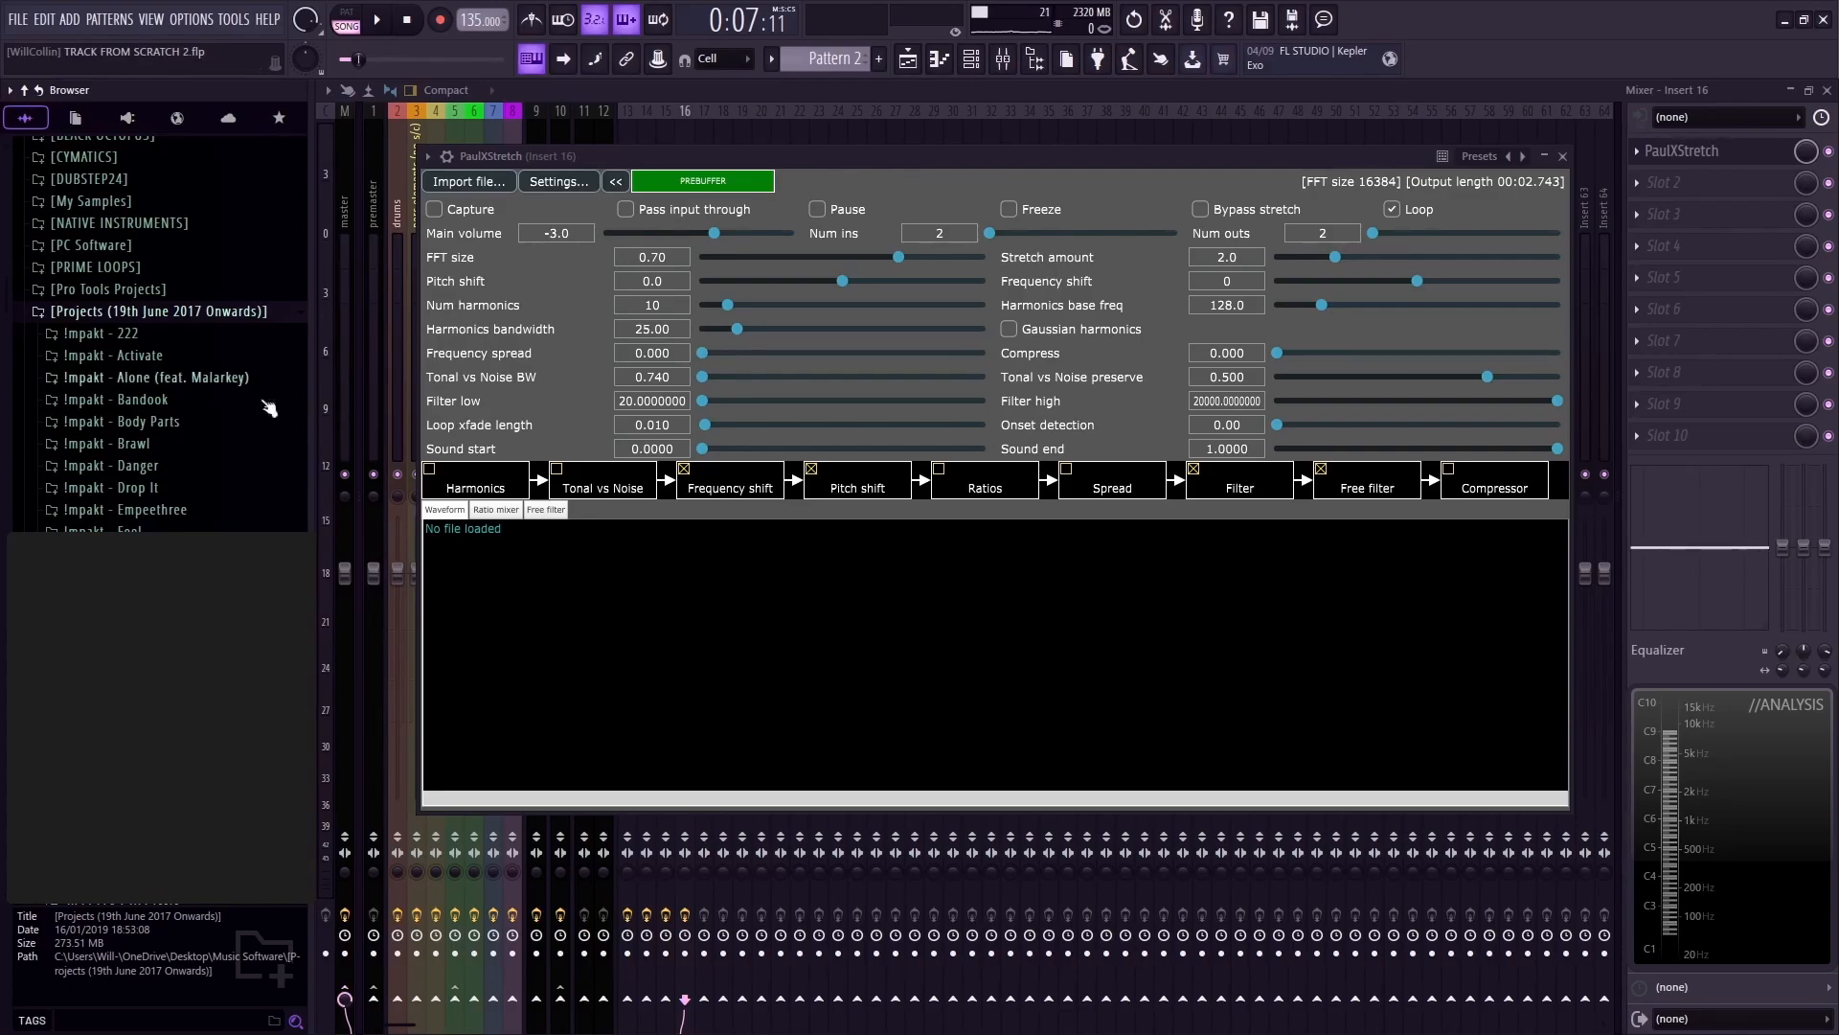
scroll(144, 479, down, 5)
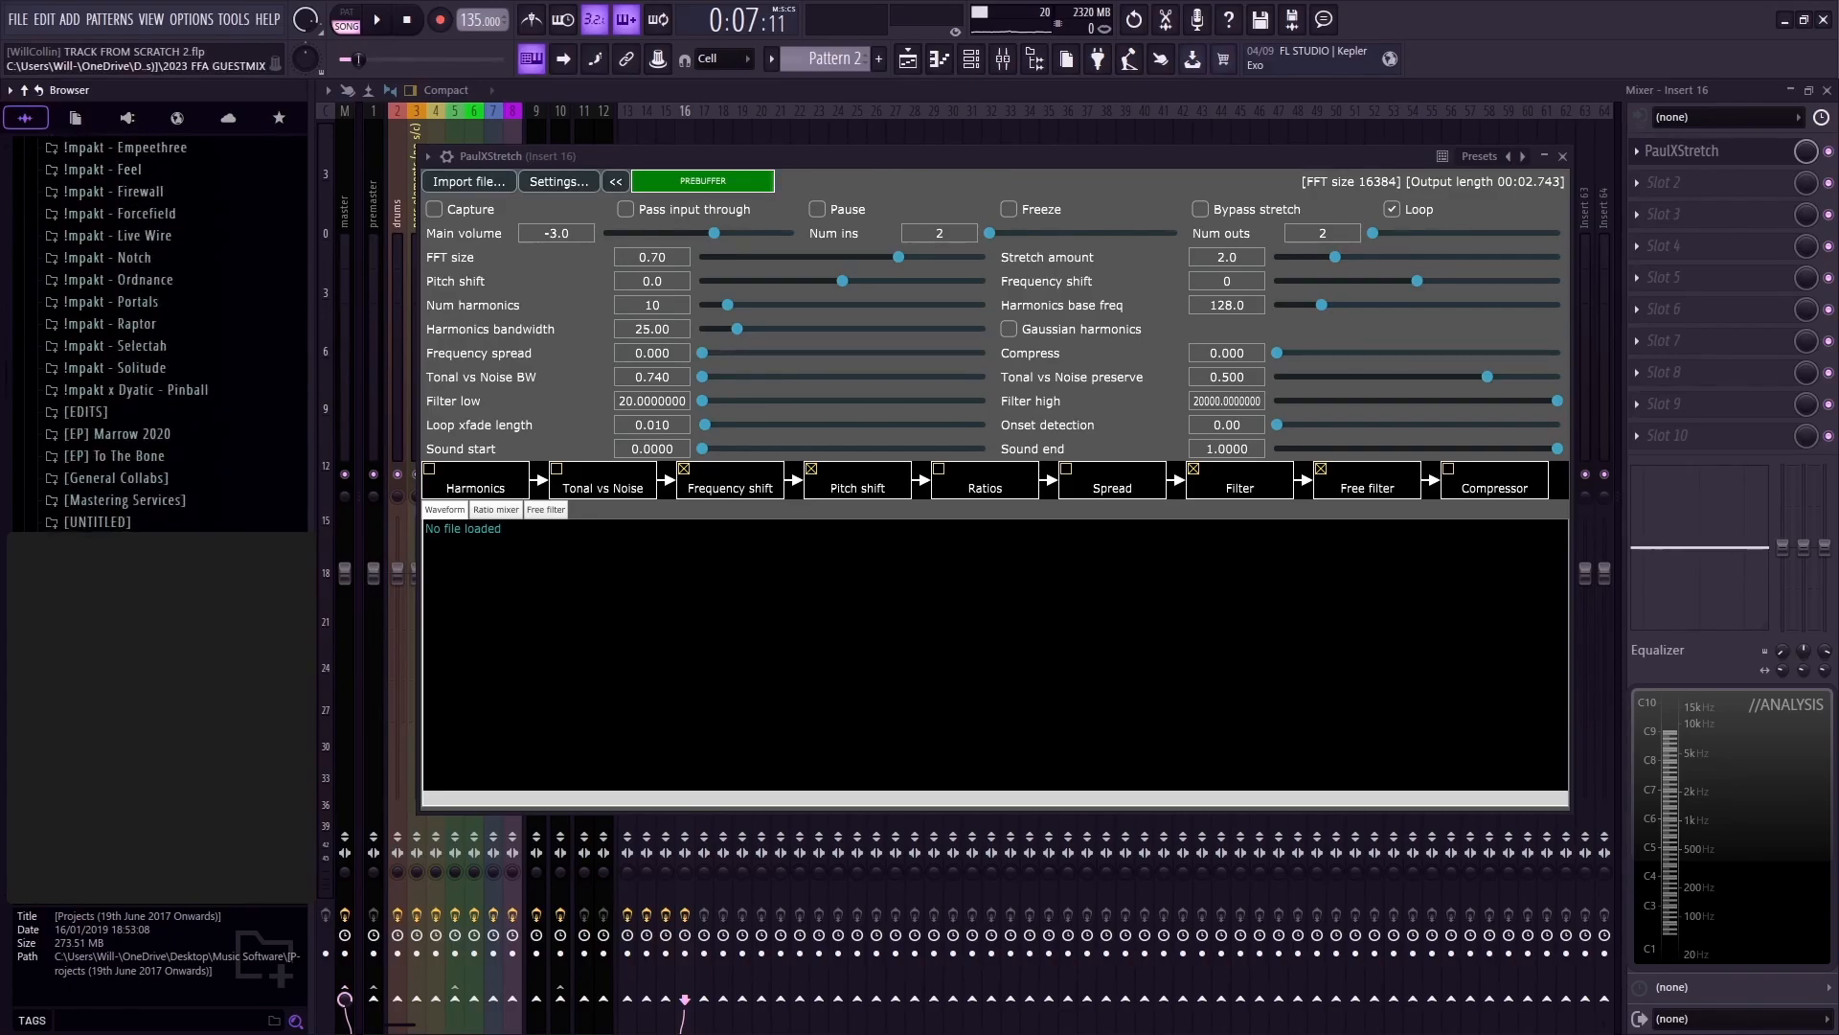